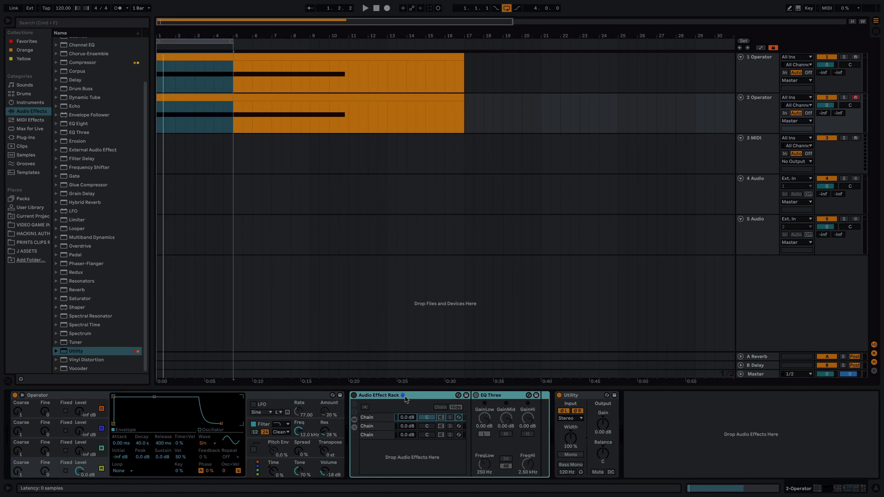
Compare the device chains of the 1 Operator and 2 Operator tracks, including the Audio Effect Rack and the Utility
{"action": "left_click", "coordinate": [757, 98]}
{"action": "left_click", "coordinate": [752, 92]}
{"action": "left_click", "coordinate": [368, 396]}
{"action": "left_click", "coordinate": [186, 75]}
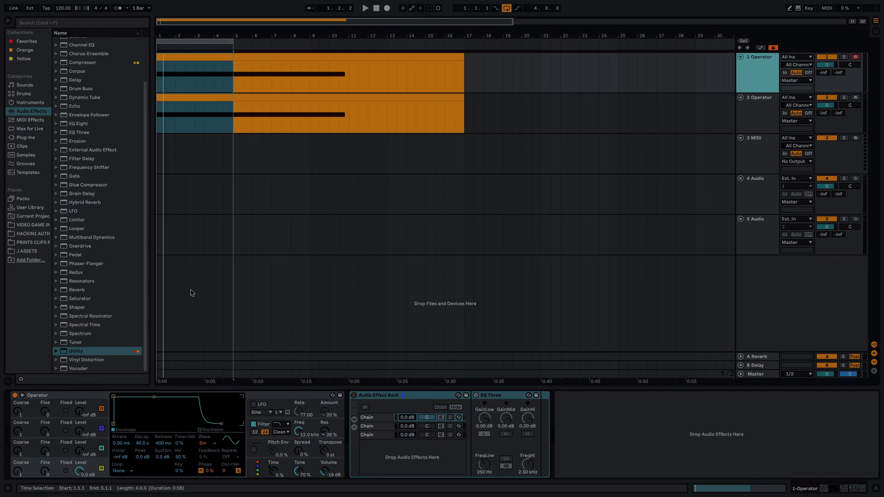
{"action": "left_click", "coordinate": [762, 117]}
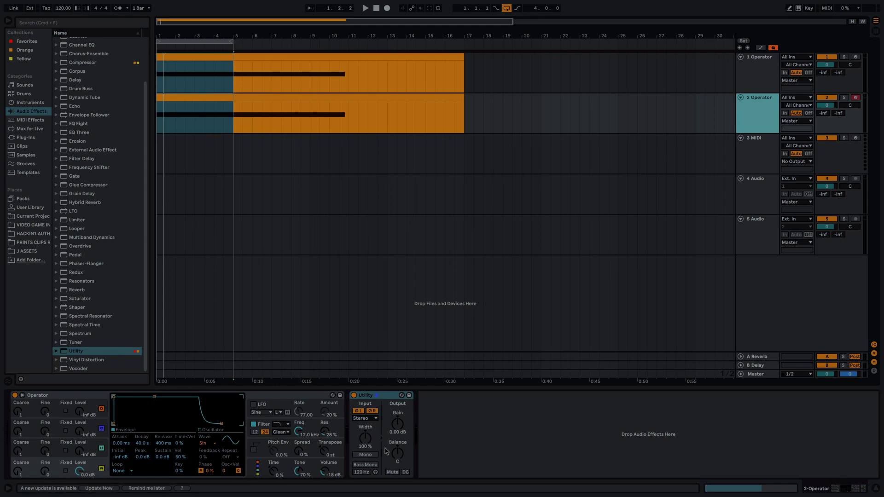
{"action": "key", "text": "Up"}
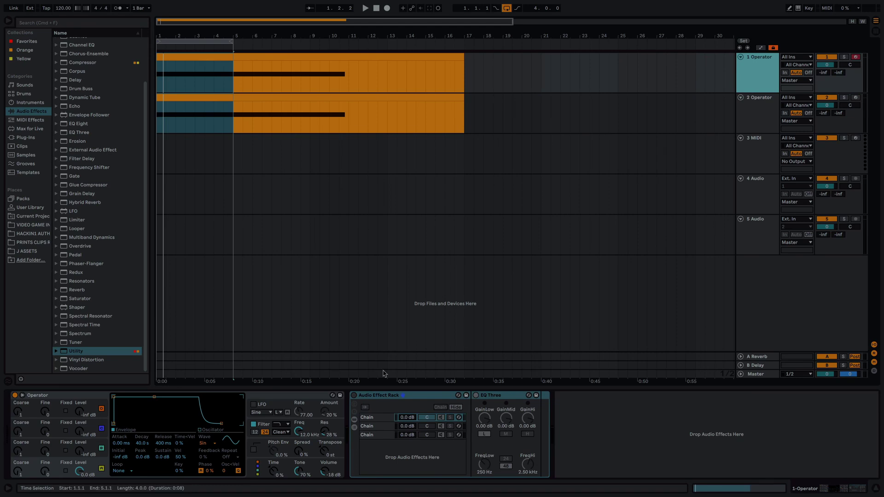
{"action": "left_click", "coordinate": [385, 396]}
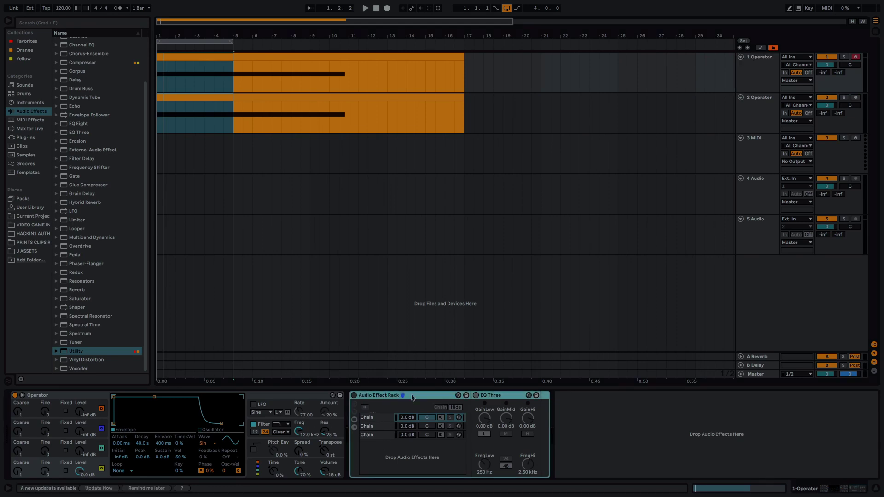
{"action": "left_click", "coordinate": [761, 117]}
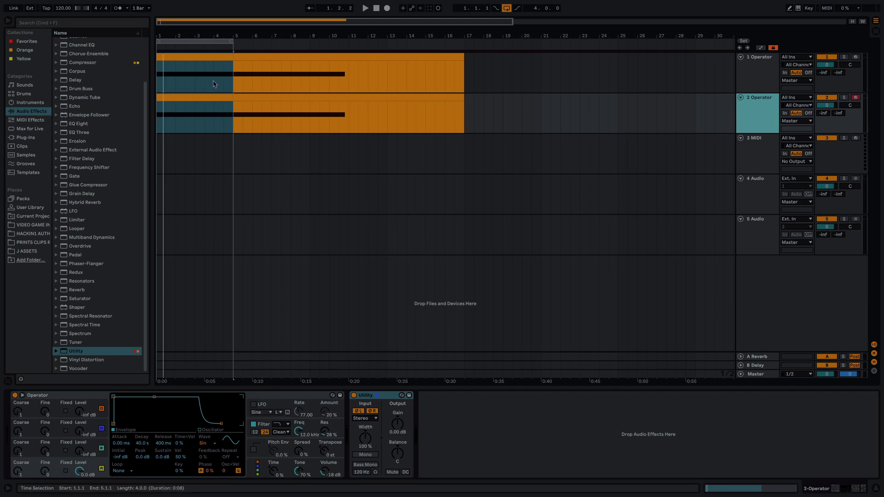
{"action": "left_click", "coordinate": [758, 75]}
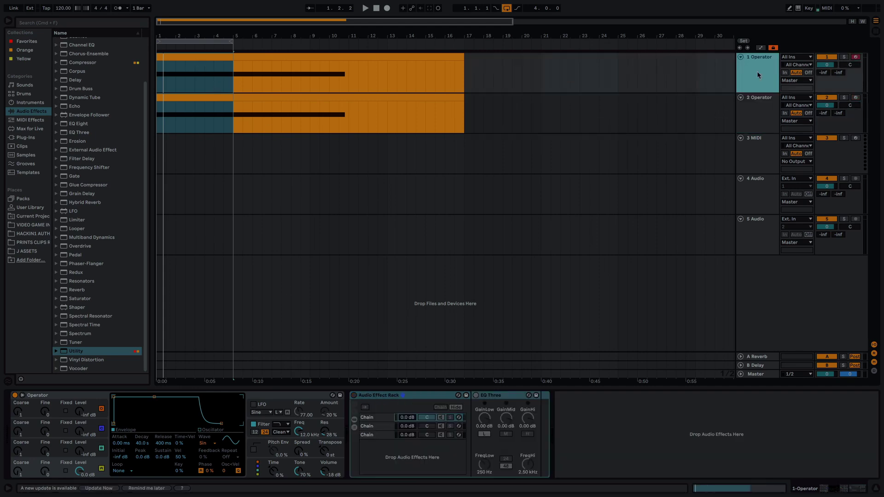
{"action": "left_click", "coordinate": [773, 111]}
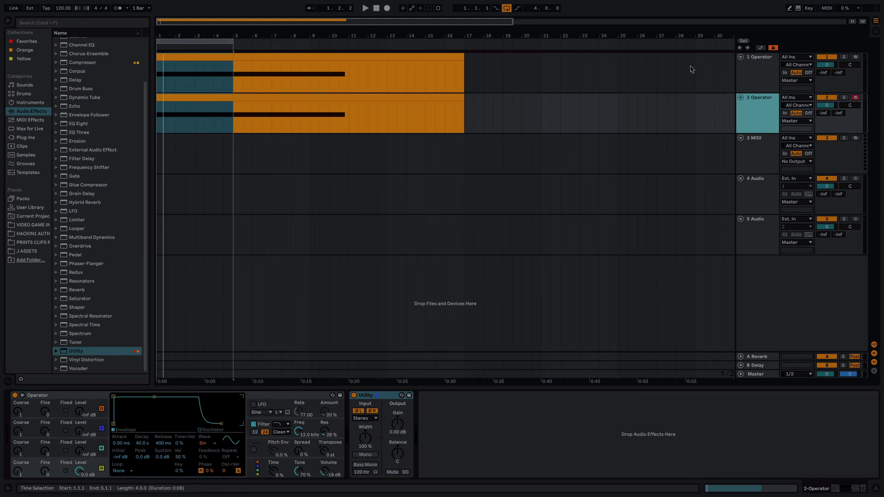
Delete the Operator instrument from the first track and replace it with a copy of the second track's Operator
{"action": "left_click", "coordinate": [754, 82]}
{"action": "left_click", "coordinate": [130, 399]}
{"action": "key", "text": "Delete"}
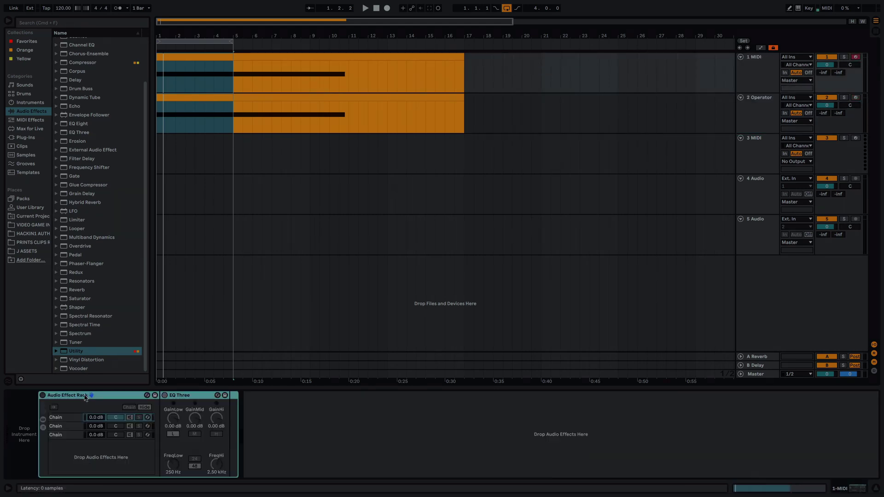
{"action": "left_click", "coordinate": [771, 80]}
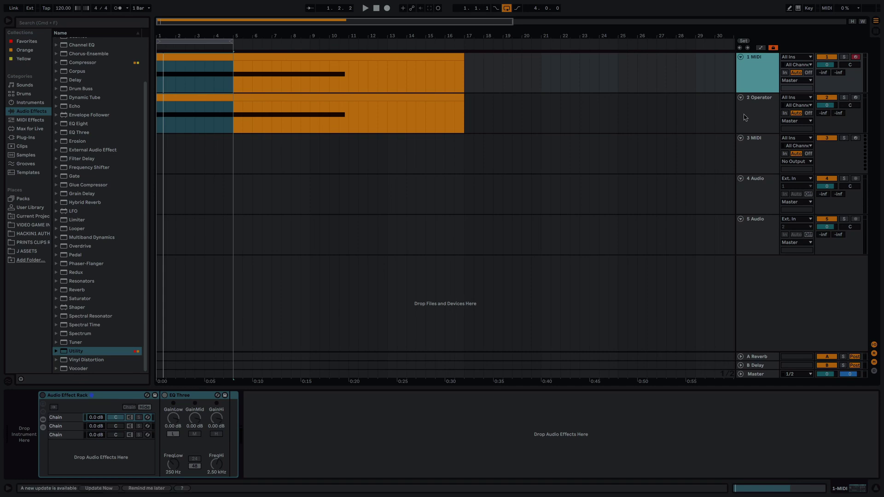
{"action": "left_click", "coordinate": [748, 116]}
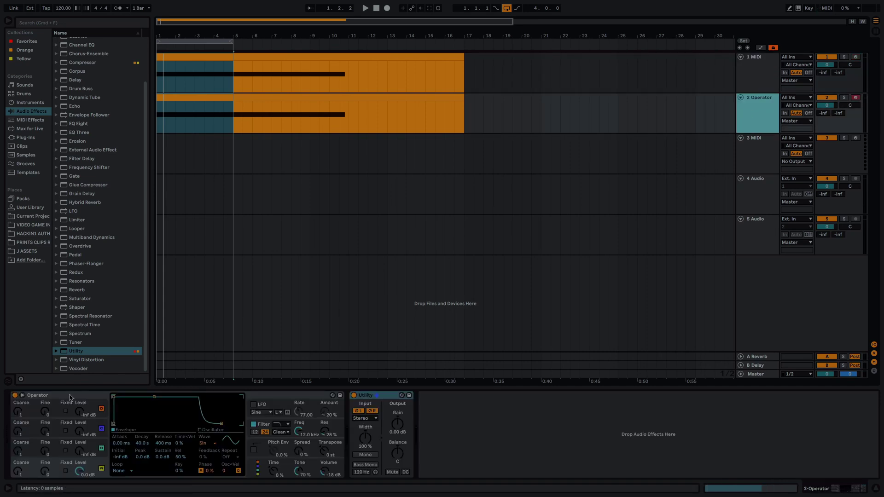
{"action": "left_click_drag", "start_coordinate": [70, 397], "coordinate": [680, 83]}
Delete the Operator instrument from the second track and replace it with a copy of the first track's Operator
{"action": "left_click", "coordinate": [760, 111]}
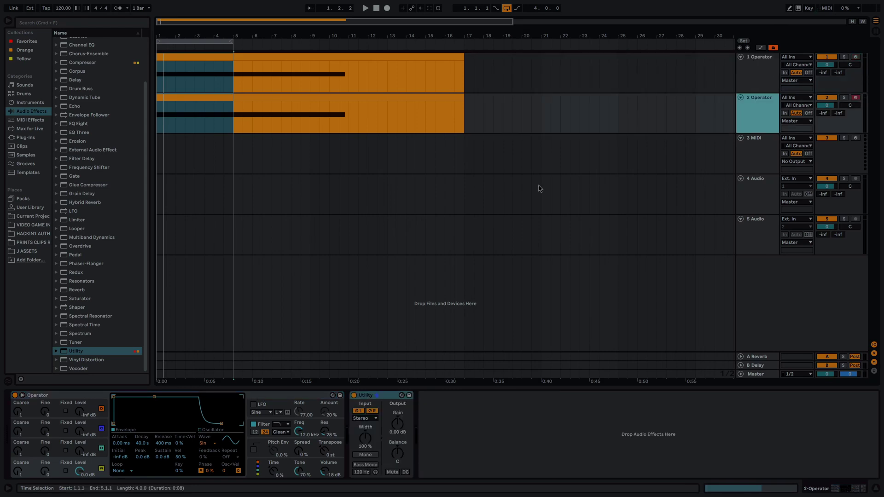
{"action": "left_click", "coordinate": [51, 396]}
{"action": "key", "text": "Delete"}
{"action": "left_click", "coordinate": [763, 65]}
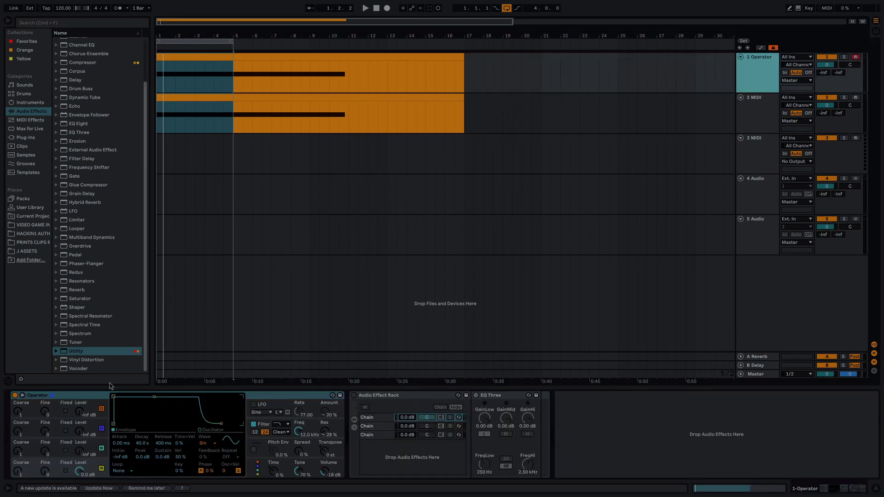
{"action": "left_click_drag", "start_coordinate": [117, 395], "coordinate": [335, 203]}
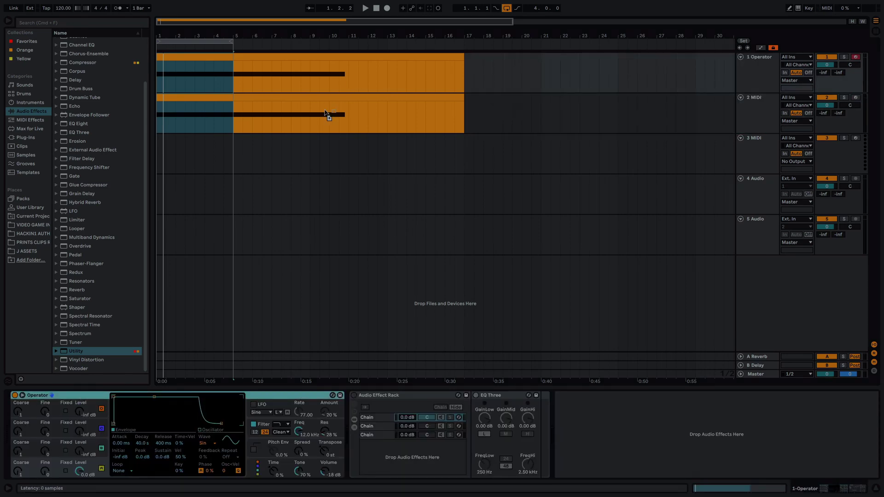
{"action": "left_click_drag", "start_coordinate": [325, 113], "coordinate": [327, 114]}
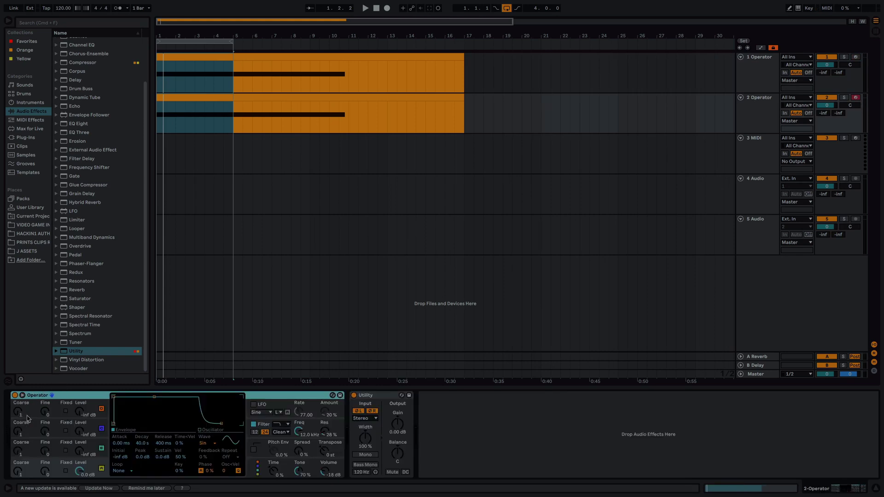
Review the device chains of both Operator tracks once more and start playing the loop
{"action": "left_click", "coordinate": [759, 105]}
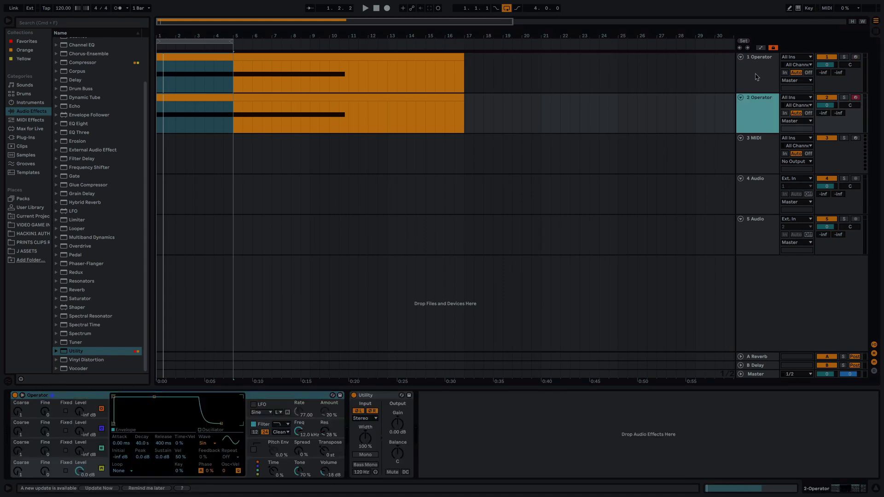
{"action": "left_click", "coordinate": [762, 80]}
{"action": "left_click", "coordinate": [761, 103]}
{"action": "left_click", "coordinate": [756, 80]}
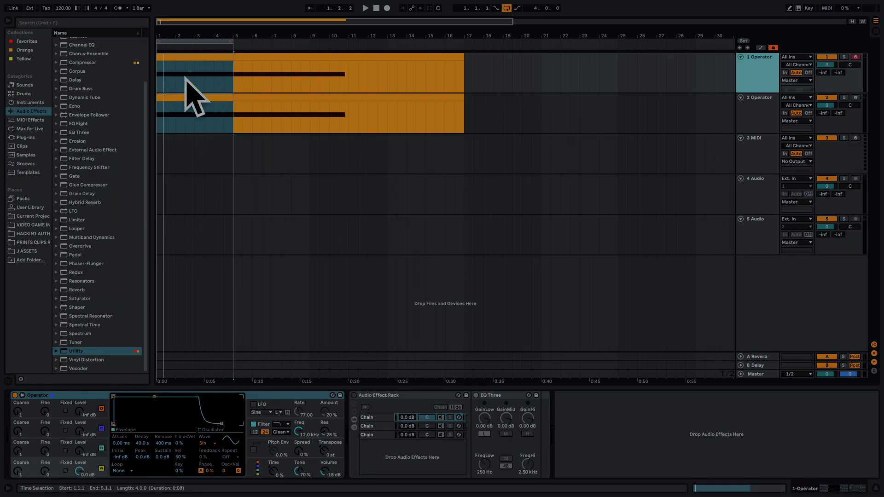
{"action": "left_click", "coordinate": [769, 112]}
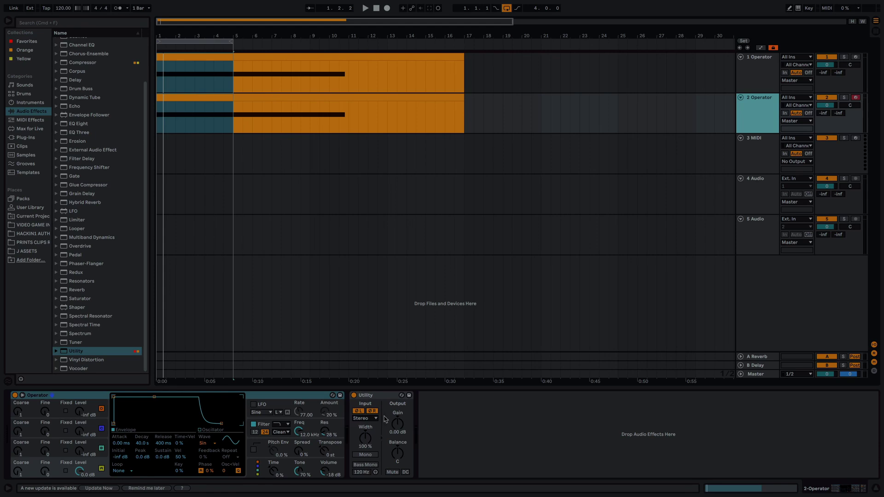
{"action": "key", "text": "space"}
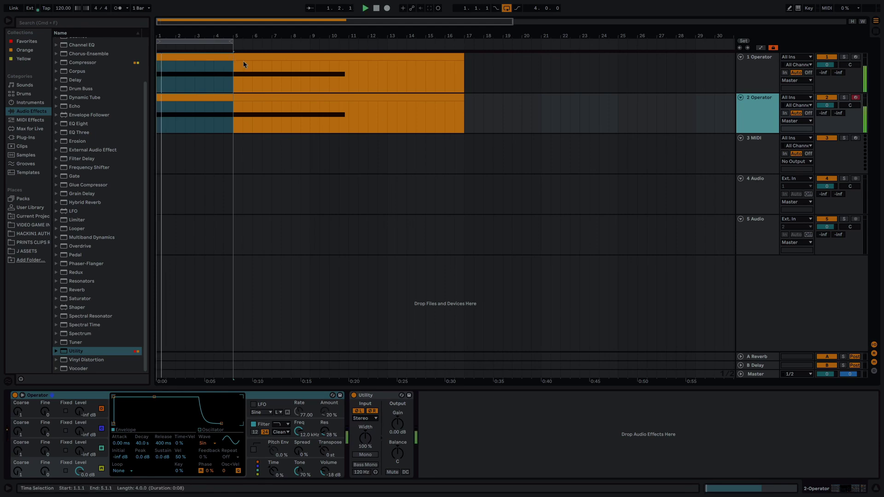
Unfold the Master track and add the iZotope Insight 2 Audio Units plug-in to it
{"action": "left_click", "coordinate": [741, 374]}
{"action": "left_click", "coordinate": [763, 350]}
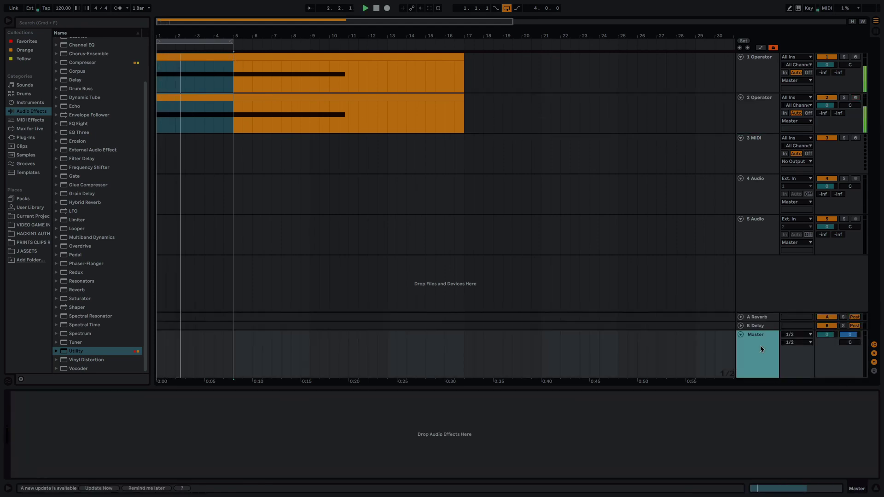
{"action": "left_click", "coordinate": [108, 24]}
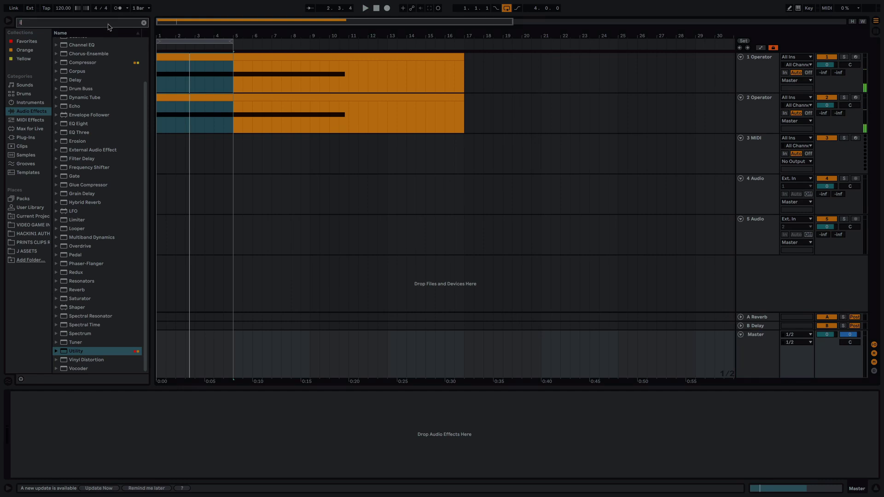
{"action": "type", "text": "izope"}
{"action": "left_click", "coordinate": [37, 140]}
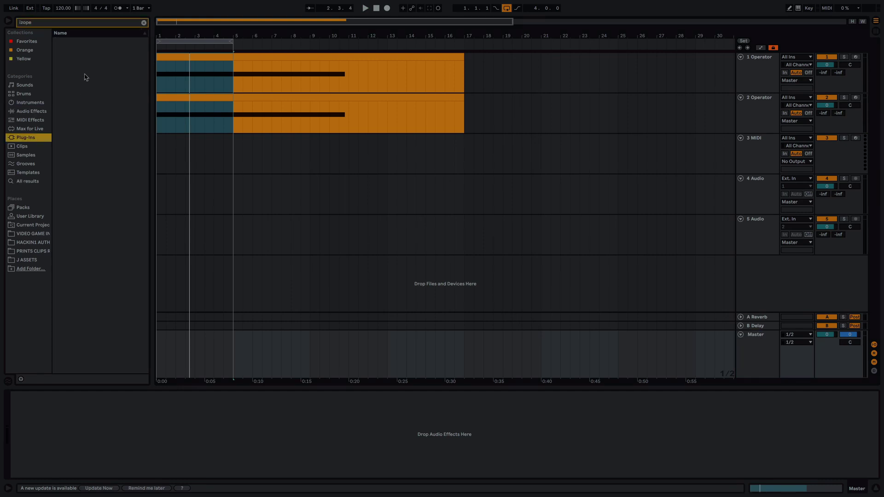
{"action": "left_click", "coordinate": [143, 22]}
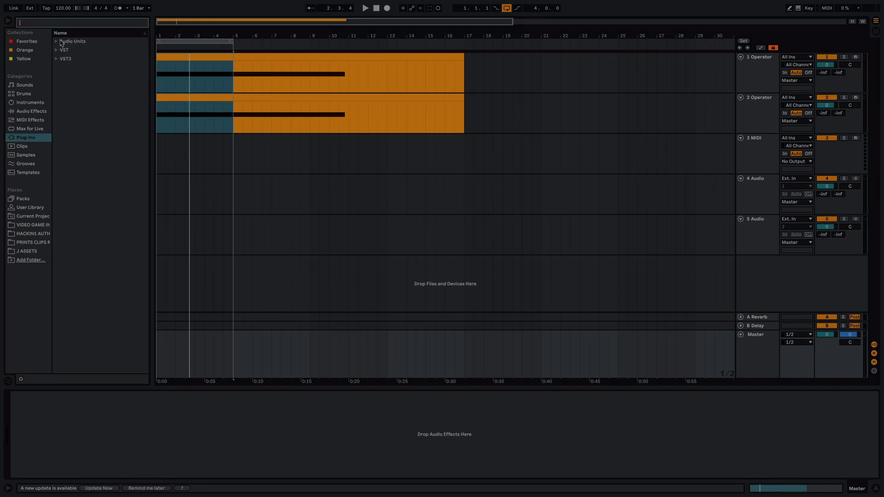
{"action": "left_click", "coordinate": [57, 42]}
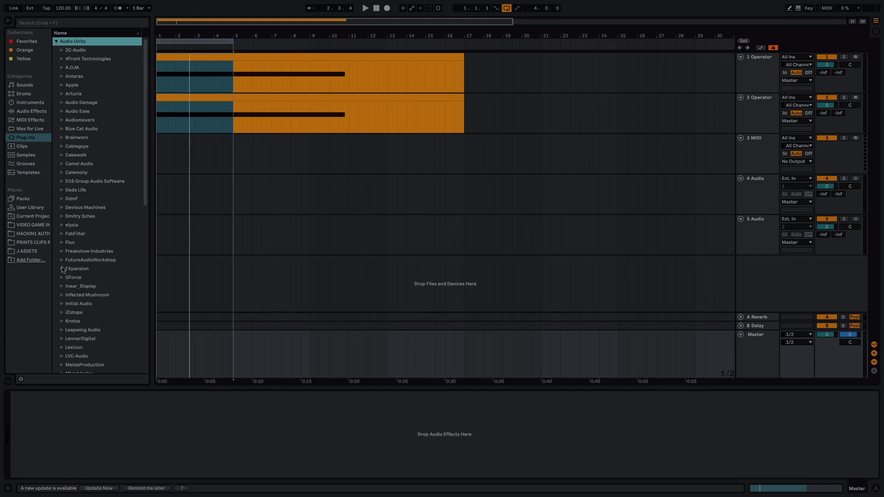
{"action": "scroll", "coordinate": [63, 270], "scroll_direction": "down", "scroll_amount": 3}
{"action": "left_click", "coordinate": [65, 287]}
{"action": "scroll", "coordinate": [92, 276], "scroll_direction": "down", "scroll_amount": 6}
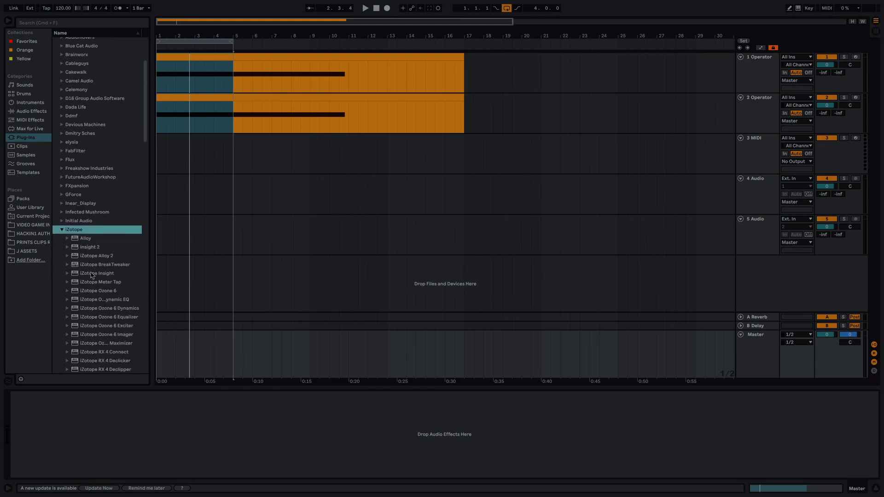
{"action": "double_click", "coordinate": [93, 246]}
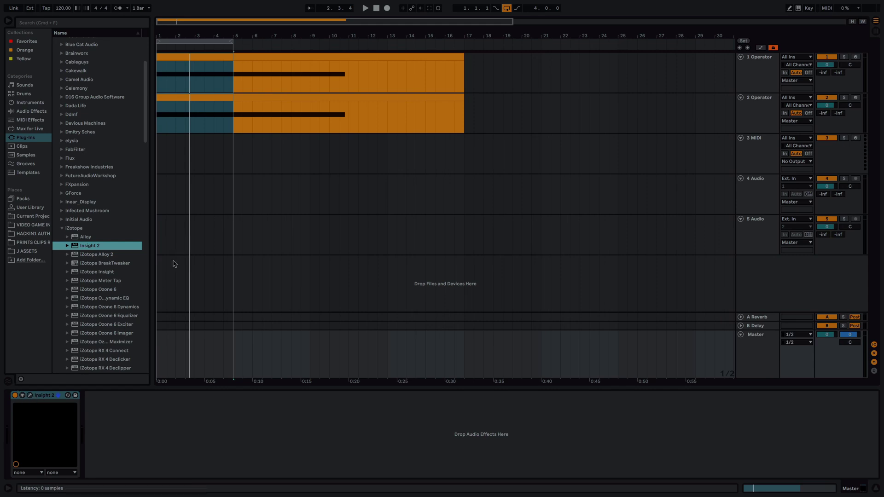
Open the Insight 2 meter window and play the loop to check the combined level on the Master
{"action": "left_click", "coordinate": [29, 396]}
{"action": "left_click_drag", "start_coordinate": [187, 38], "coordinate": [447, 163]}
{"action": "key", "text": "space"}
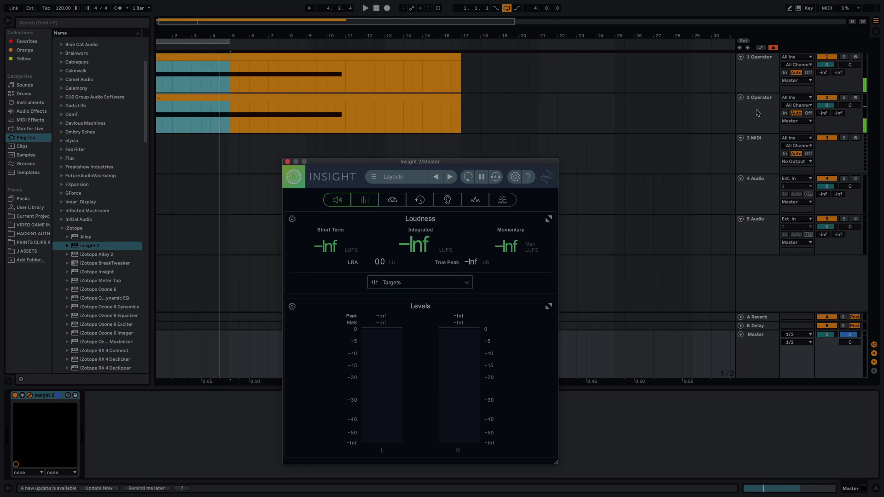
Bypass the Utility on the 2 Operator track and play the loop to check the Master level in Insight 2
{"action": "left_click", "coordinate": [758, 112]}
{"action": "left_click_drag", "start_coordinate": [350, 163], "coordinate": [417, 83]}
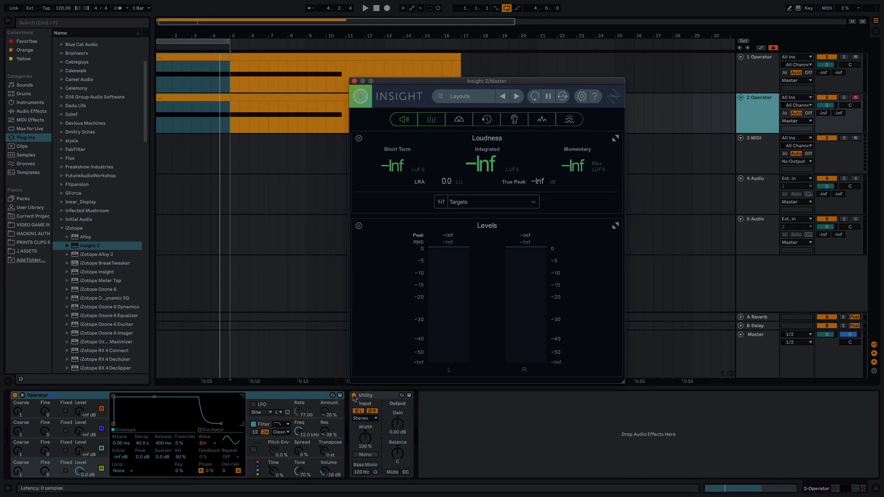
{"action": "left_click", "coordinate": [354, 396]}
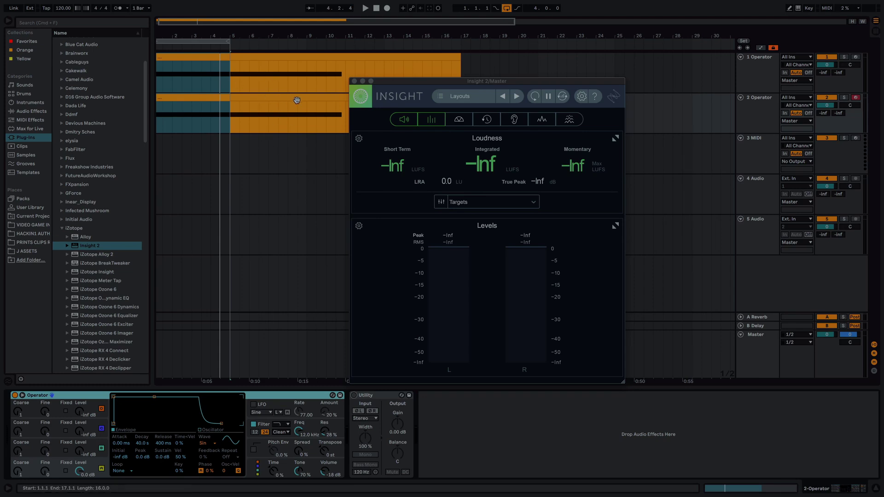
{"action": "key", "text": "space"}
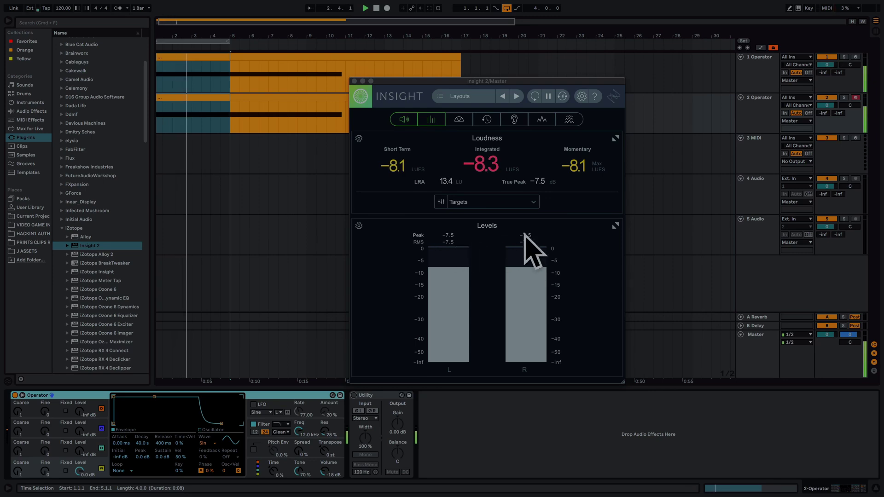
{"action": "key", "text": "space"}
Deactivate the 2 Operator track and play the loop, resetting the peak reading in the Insight 2 meter
{"action": "left_click", "coordinate": [829, 96]}
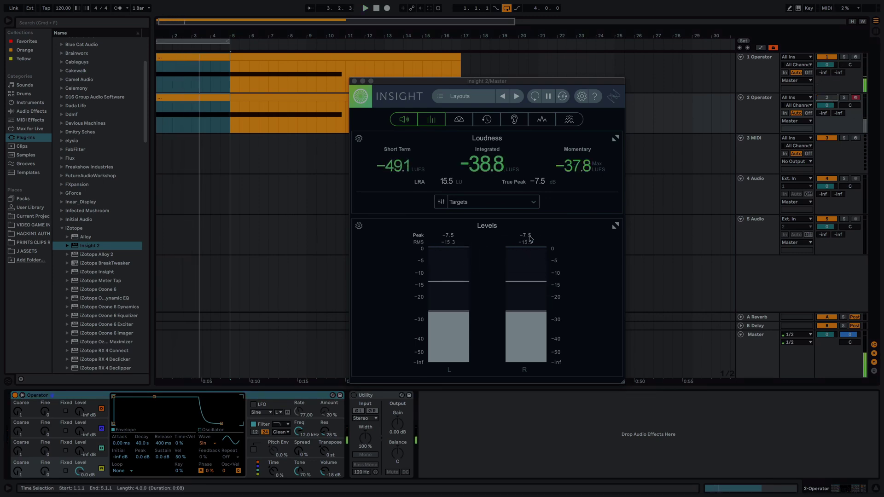
{"action": "key", "text": "space"}
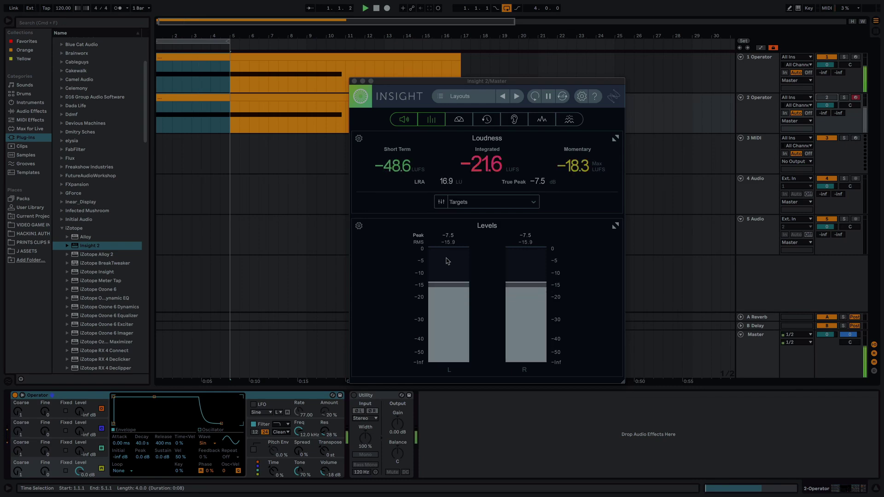
{"action": "left_click", "coordinate": [453, 251]}
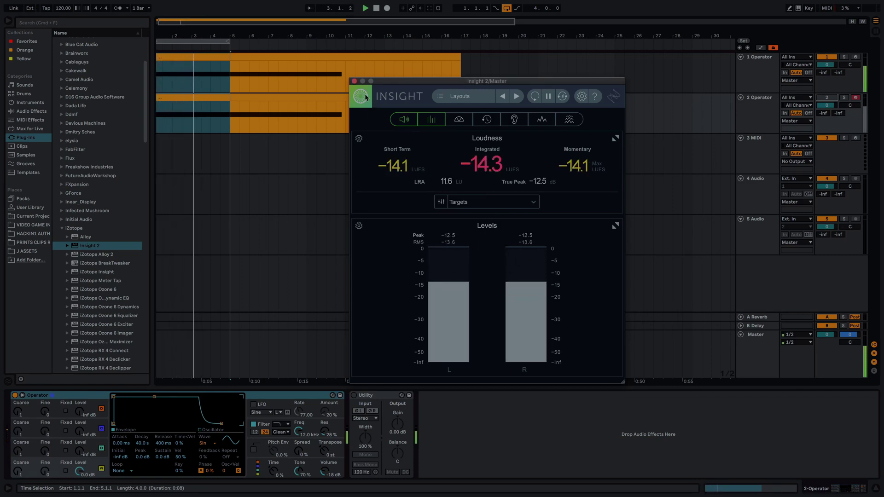
Close the Insight 2 window and reactivate the 2 Operator track together with its Utility
{"action": "left_click", "coordinate": [355, 81]}
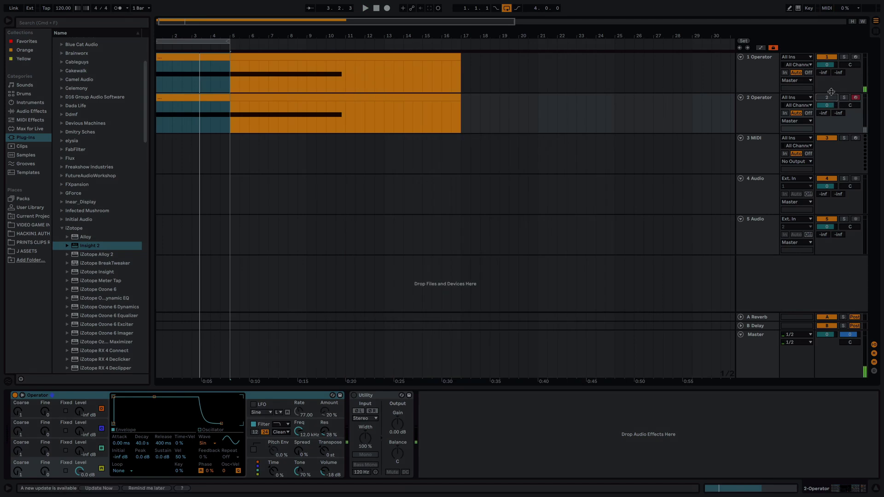
{"action": "key", "text": "space"}
{"action": "key", "text": "space"}
{"action": "left_click", "coordinate": [353, 396]}
{"action": "key", "text": "space"}
Turn on the Audio Effect Rack on the 1 Operator track
{"action": "left_click", "coordinate": [761, 72]}
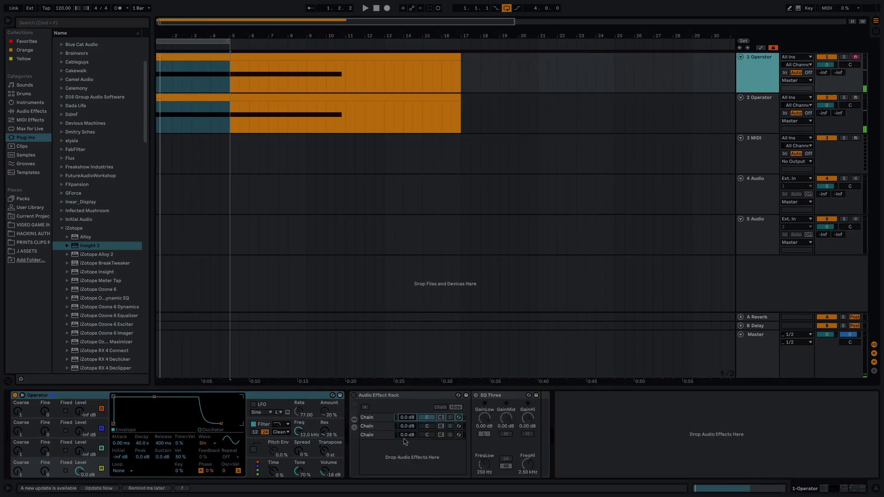
{"action": "left_click", "coordinate": [354, 396]}
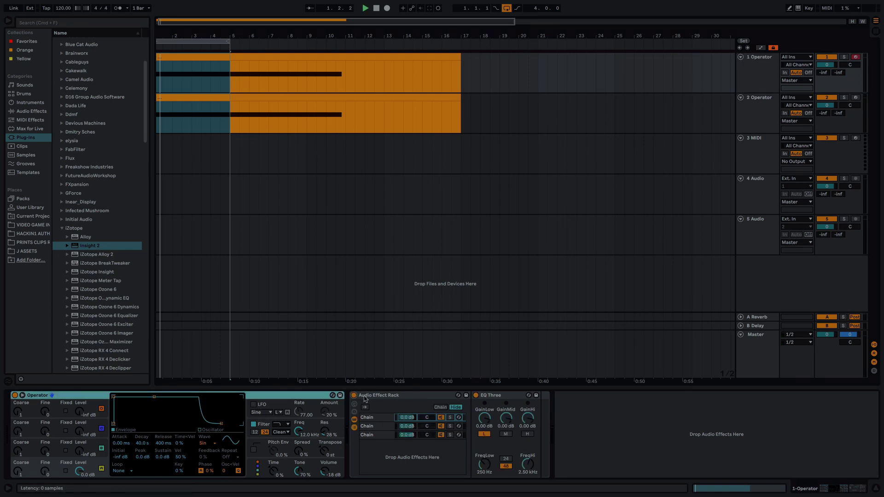
Play the loop and compare the device chains of the 1 Operator and 2 Operator tracks
{"action": "key", "text": "space"}
{"action": "left_click", "coordinate": [757, 117]}
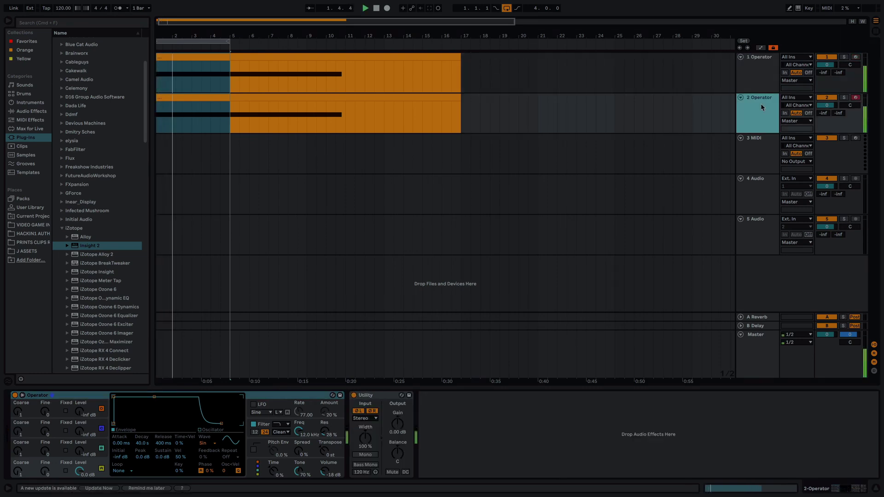
{"action": "left_click", "coordinate": [759, 87]}
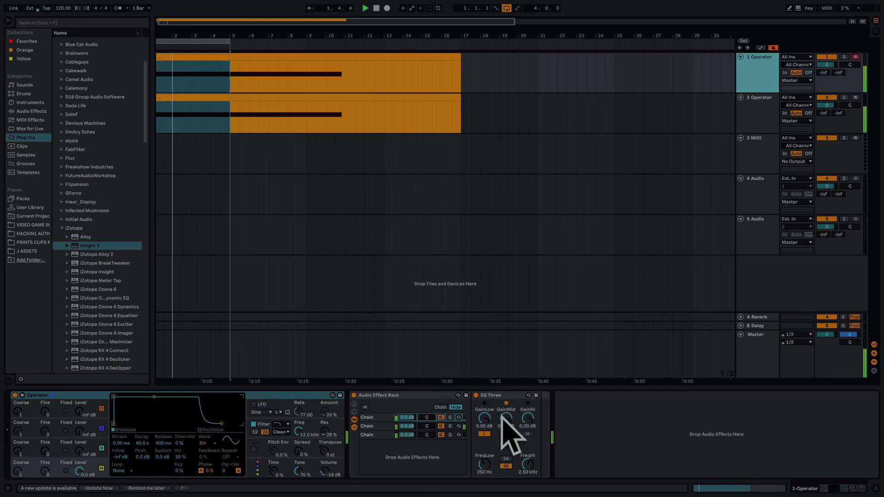
{"action": "left_click", "coordinate": [759, 125]}
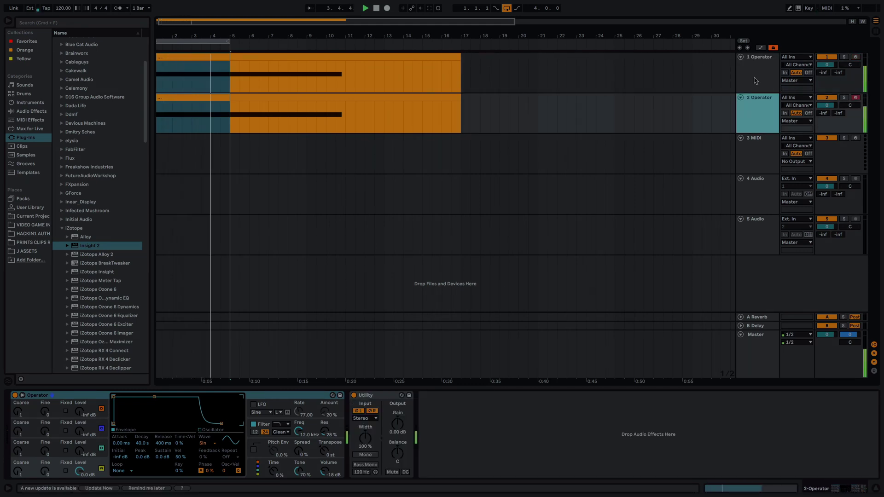
{"action": "left_click", "coordinate": [342, 90]}
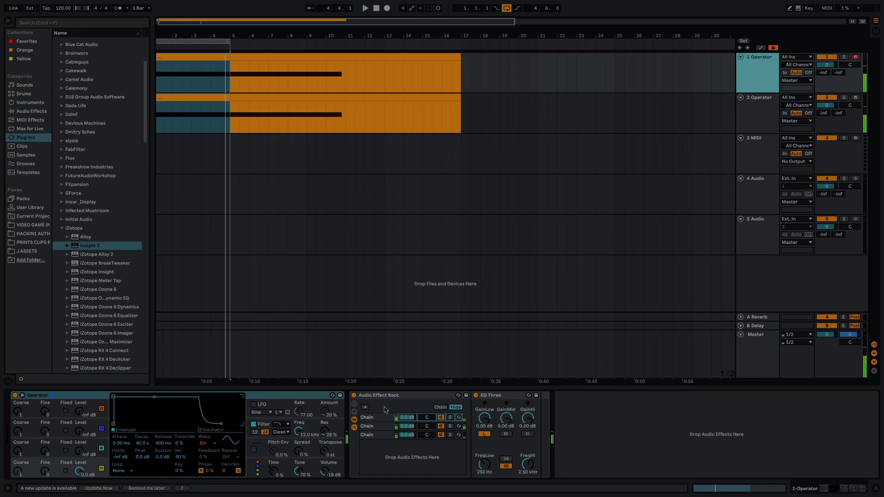
Copy the Audio Effect Rack from the 1 Operator track to the 2 Operator track ahead of the Utility, and play the loop
{"action": "left_click", "coordinate": [517, 397]}
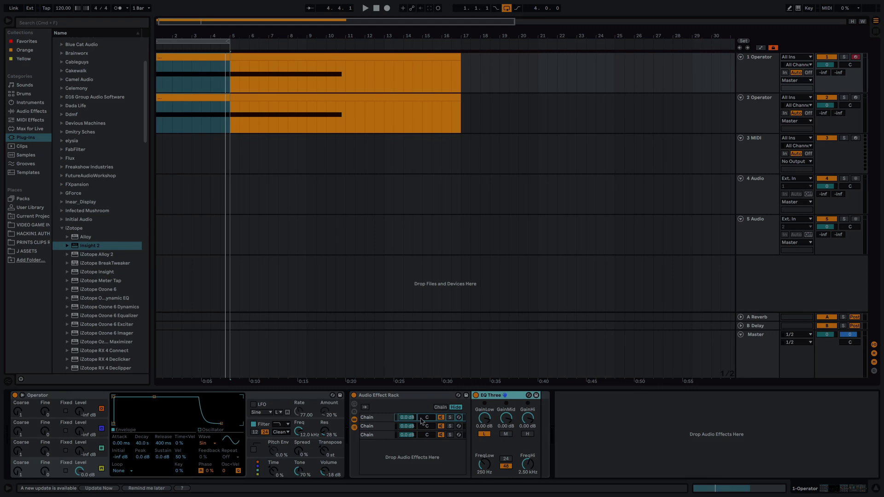
{"action": "left_click", "coordinate": [415, 400]}
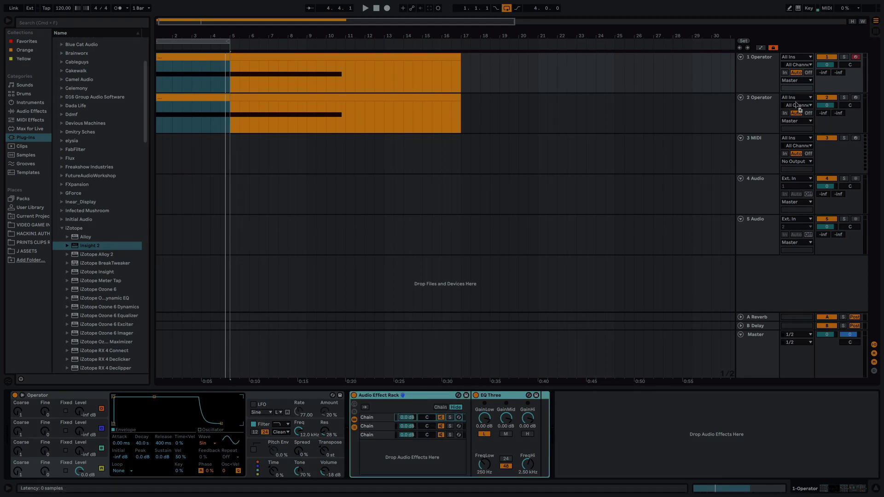
{"action": "left_click", "coordinate": [762, 111]}
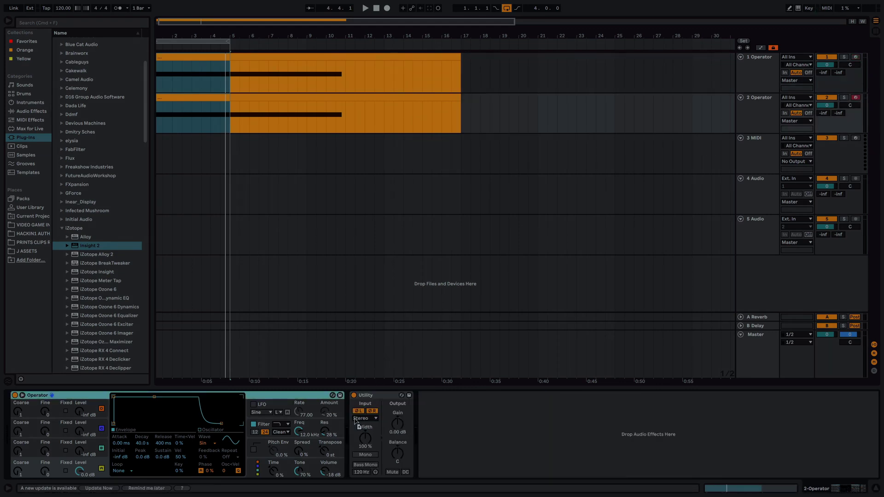
{"action": "left_click_drag", "start_coordinate": [355, 421], "coordinate": [355, 421]}
{"action": "key", "text": "space"}
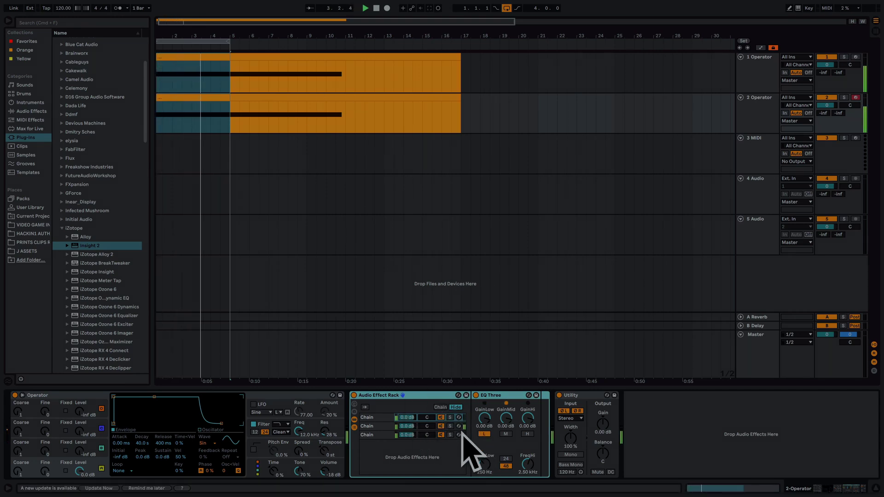
Compare the devices on both Operator tracks during playback and delete the Audio Effect Rack from the 2 Operator track
{"action": "key", "text": "Up"}
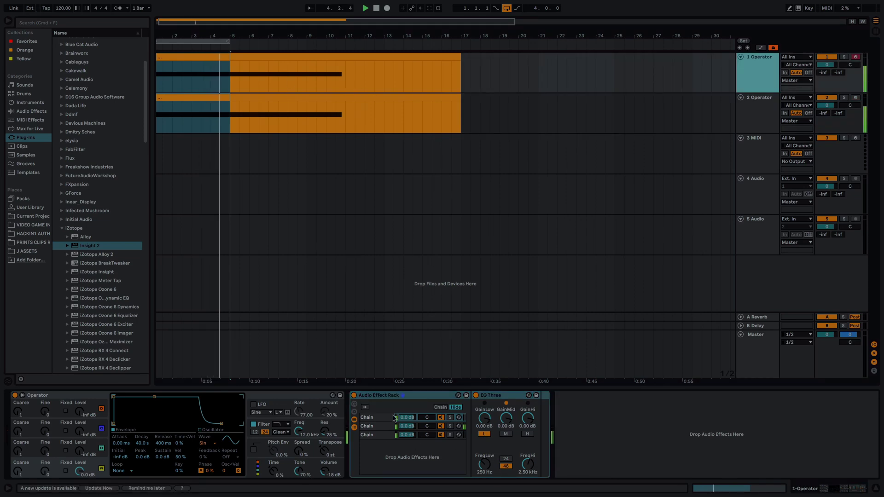
{"action": "key", "text": "Down"}
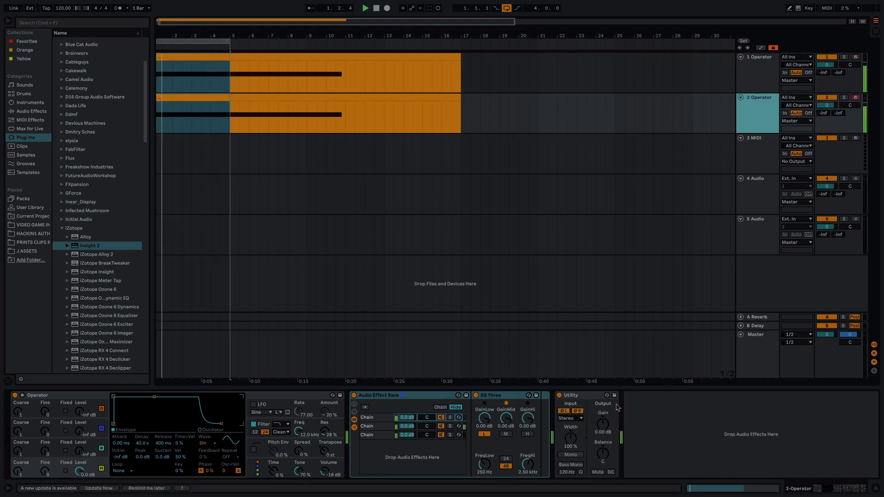
{"action": "left_click", "coordinate": [373, 397]}
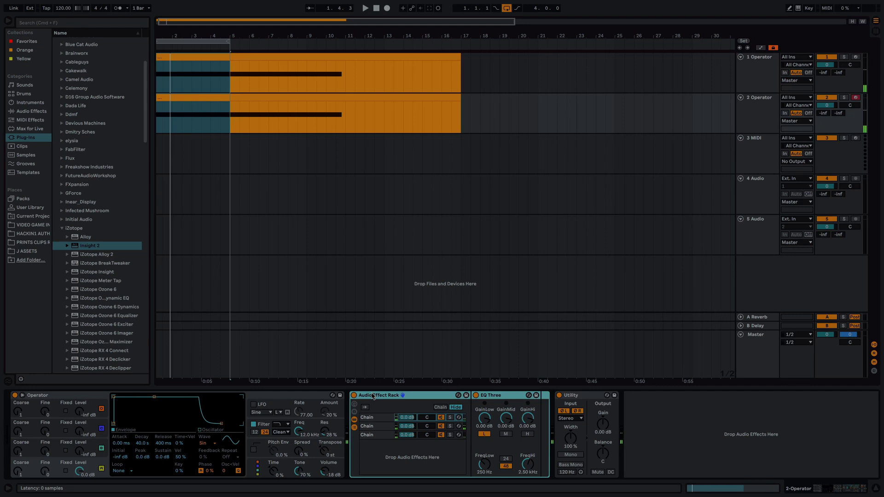
{"action": "key", "text": "Delete"}
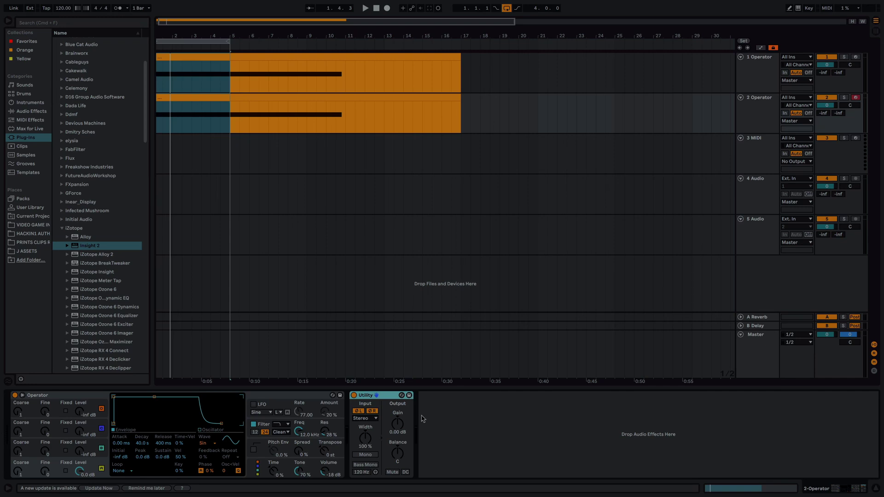
Add an EQ Eight to the 1 Operator track and delete the track's Audio Effect Rack
{"action": "left_click", "coordinate": [48, 111]}
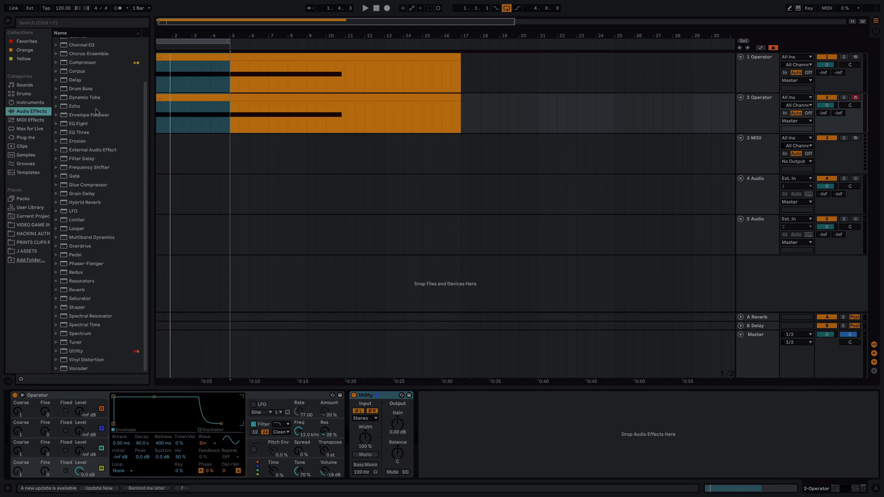
{"action": "left_click_drag", "start_coordinate": [83, 125], "coordinate": [179, 72]}
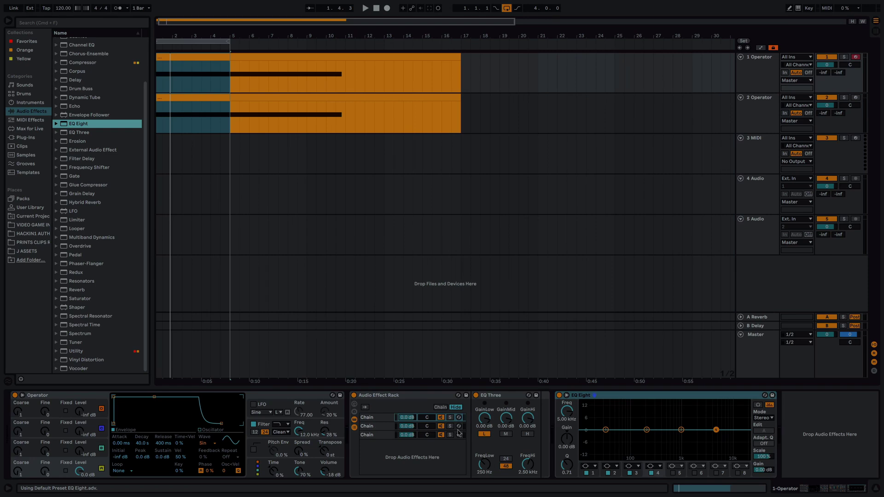
{"action": "left_click", "coordinate": [389, 395]}
{"action": "key", "text": "Delete"}
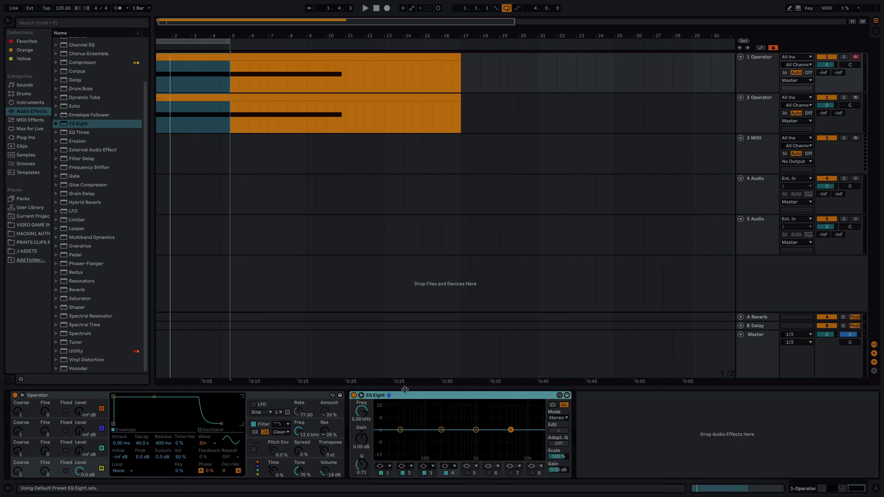
Boost the EQ Eight's second band by about 6 dB at 612 Hz during playback, and delete the device
{"action": "key", "text": "space"}
{"action": "left_click_drag", "start_coordinate": [442, 430], "coordinate": [465, 418]}
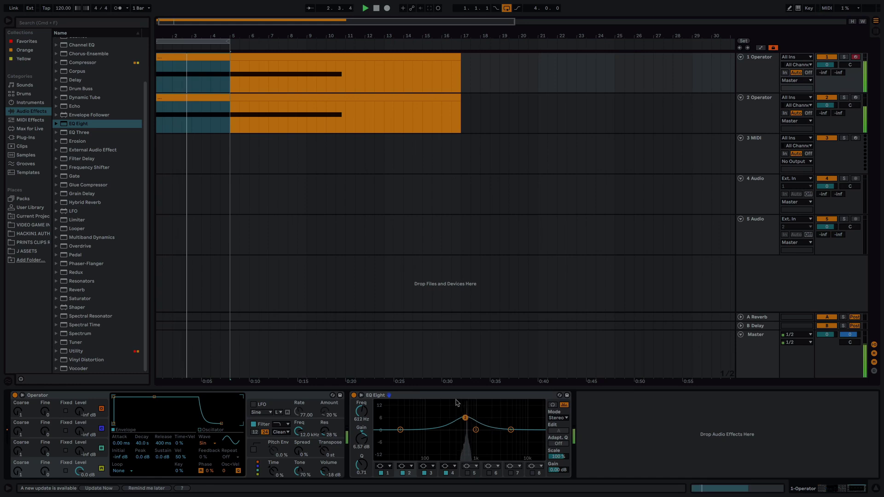
{"action": "left_click", "coordinate": [460, 396]}
{"action": "key", "text": "Delete"}
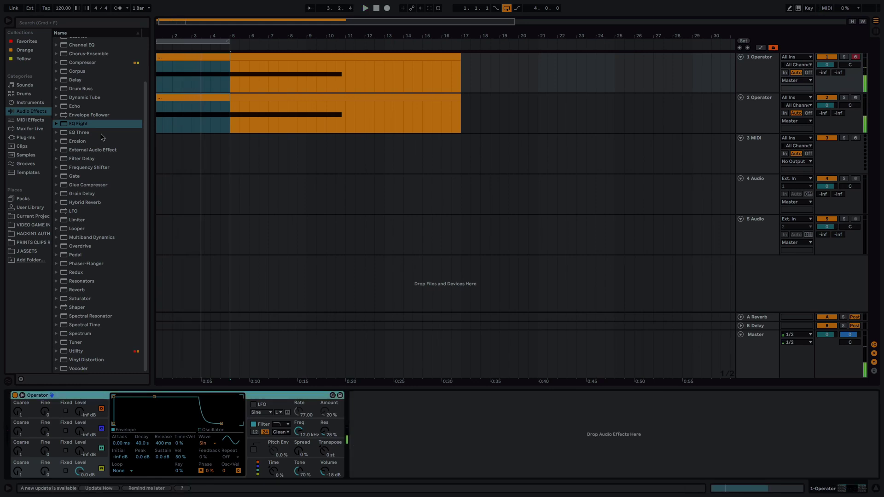
Add Multiband Dynamics to the 1 Operator track and play the loop
{"action": "left_click_drag", "start_coordinate": [92, 236], "coordinate": [400, 429]}
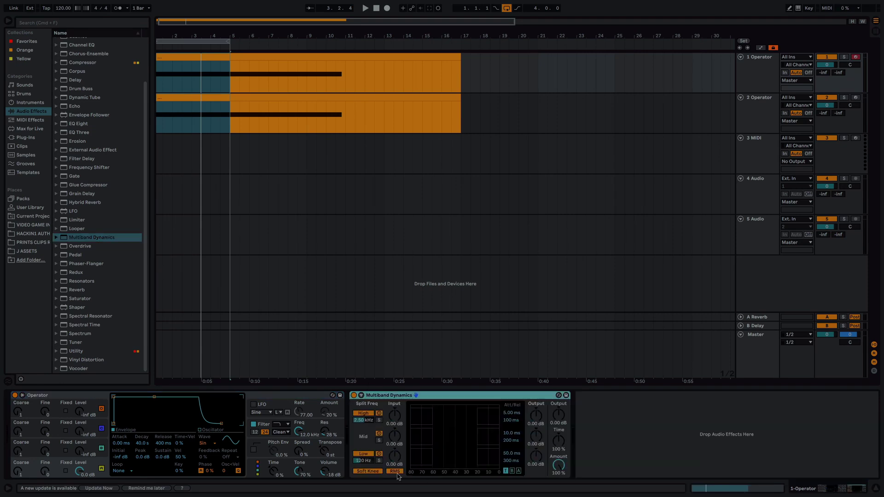
{"action": "key", "text": "space"}
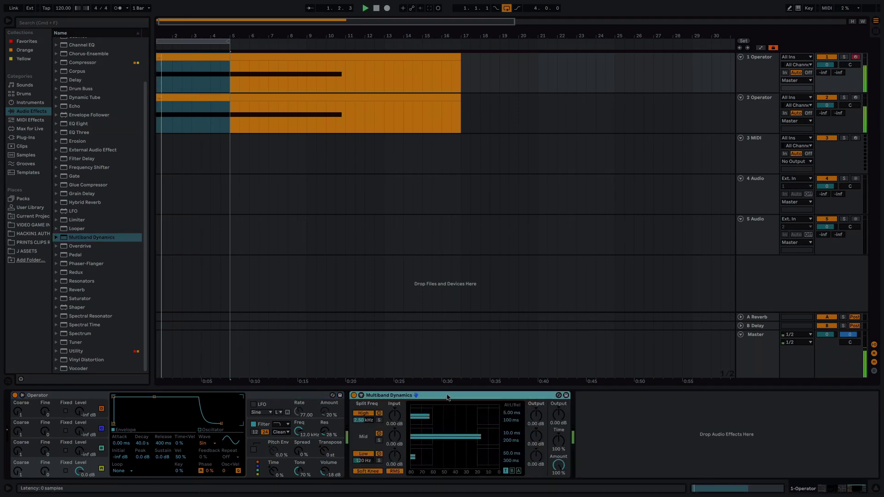
Undo the device changes on the 1 Operator track back to the Audio Effect Rack with EQ Three alone
{"action": "key", "text": "ctrl+z"}
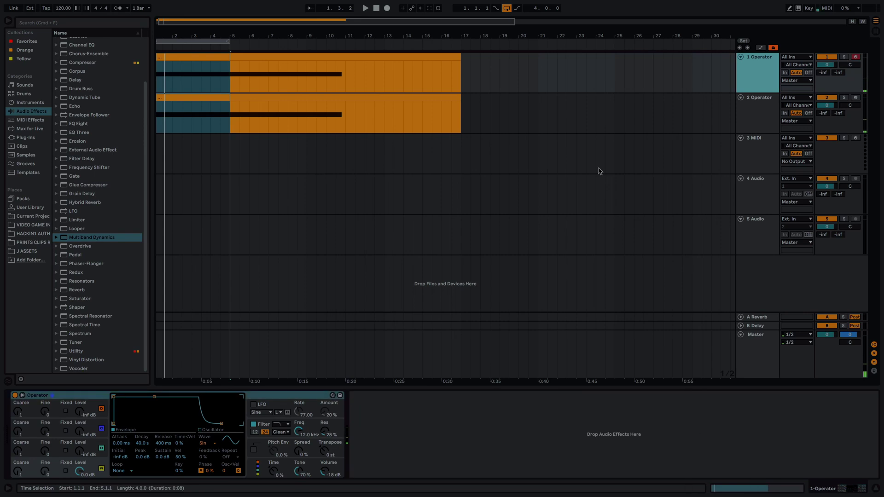
{"action": "key", "text": "ctrl+z"}
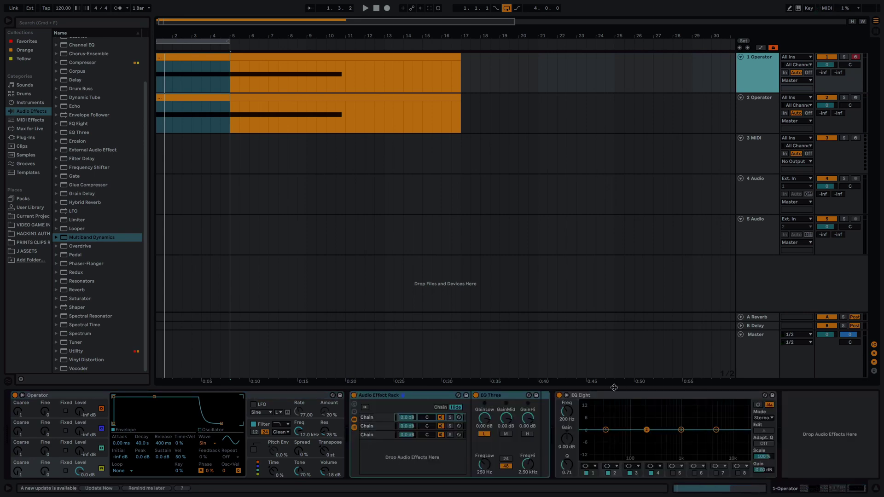
{"action": "key", "text": "ctrl+z"}
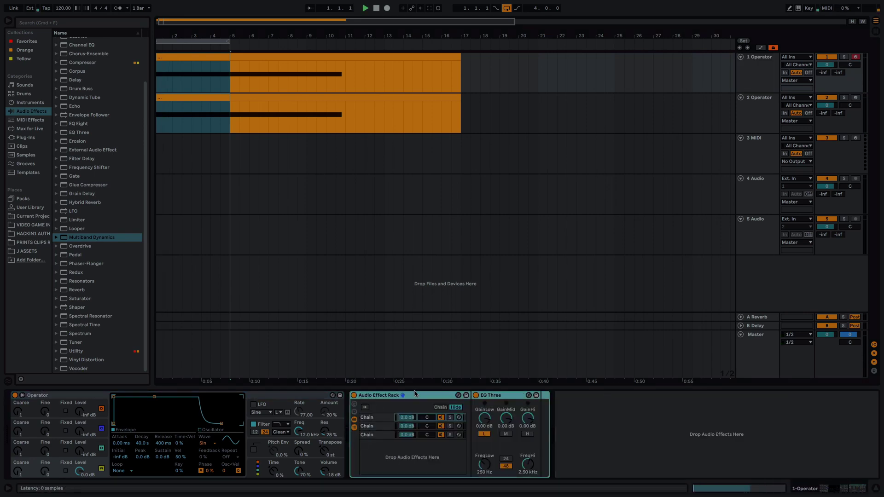
Turn off the Audio Effect Rack on the 1 Operator track and add Multiband Dynamics after it, playing the loop briefly
{"action": "left_click", "coordinate": [354, 396]}
{"action": "key", "text": "space"}
{"action": "left_click_drag", "start_coordinate": [100, 240], "coordinate": [629, 450]}
{"action": "key", "text": "space"}
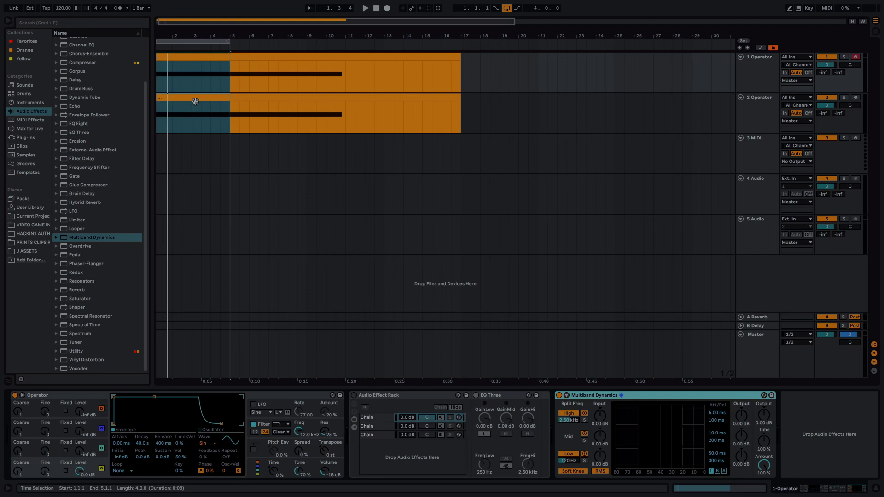
Open the Insight 2 window from the Master track
{"action": "left_click", "coordinate": [747, 361]}
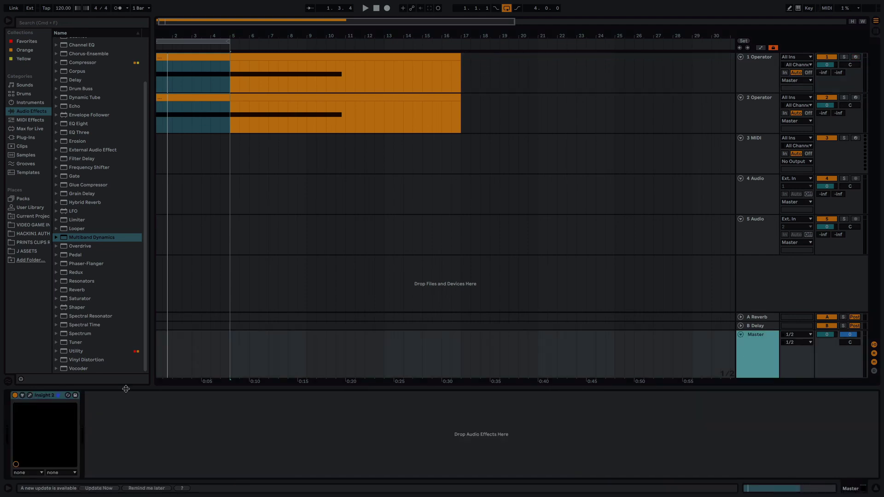
{"action": "left_click", "coordinate": [40, 396]}
{"action": "left_click", "coordinate": [30, 396]}
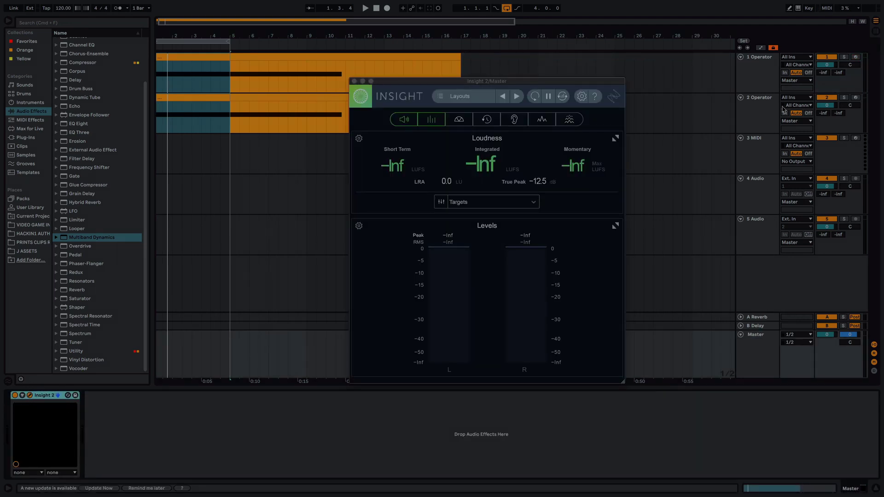
Check the 1 Operator track's peak in Insight 2 by playing the loop with the 2 Operator track deactivated, and reactivate that track
{"action": "left_click", "coordinate": [776, 108]}
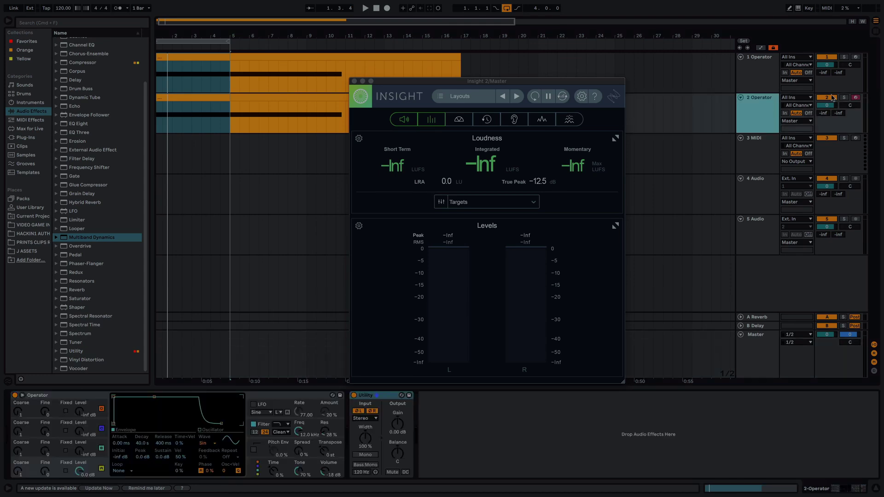
{"action": "key", "text": "space"}
{"action": "left_click", "coordinate": [462, 238]}
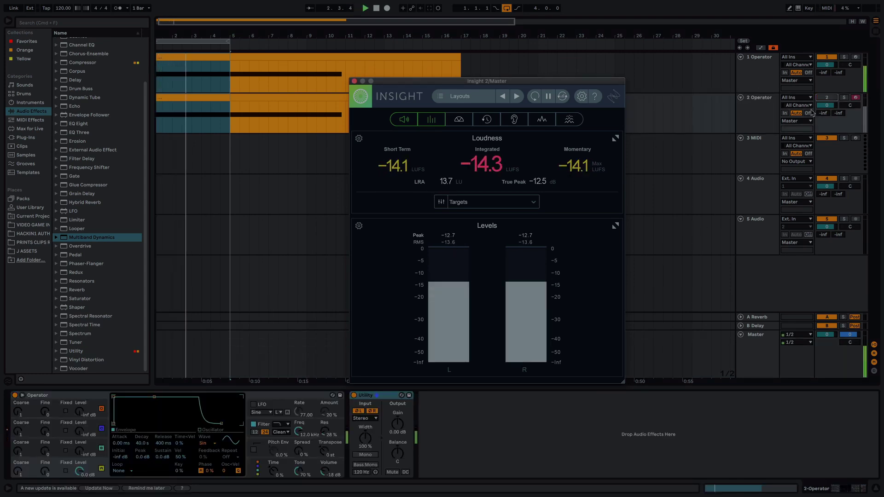
{"action": "key", "text": "space"}
{"action": "left_click", "coordinate": [734, 126]}
{"action": "left_click", "coordinate": [758, 129]}
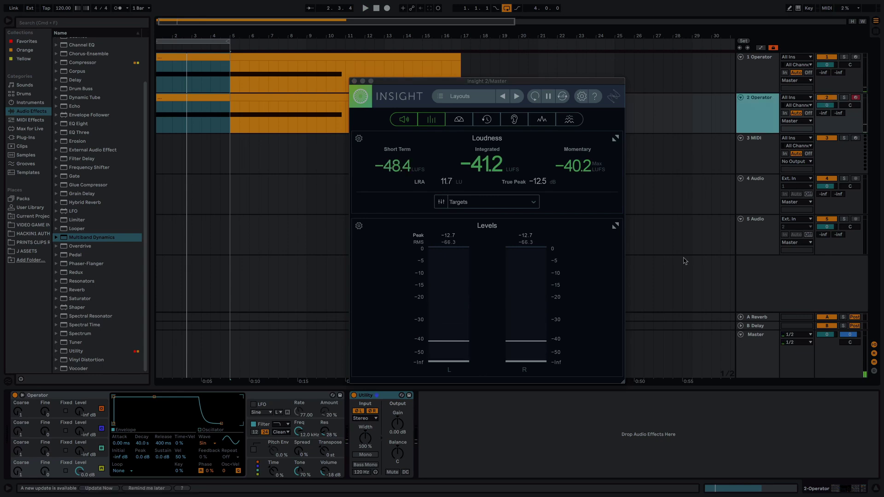
Play the loop with both Operator tracks active and reset the Insight 2 peak reading to check the Master level
{"action": "left_click", "coordinate": [769, 87]}
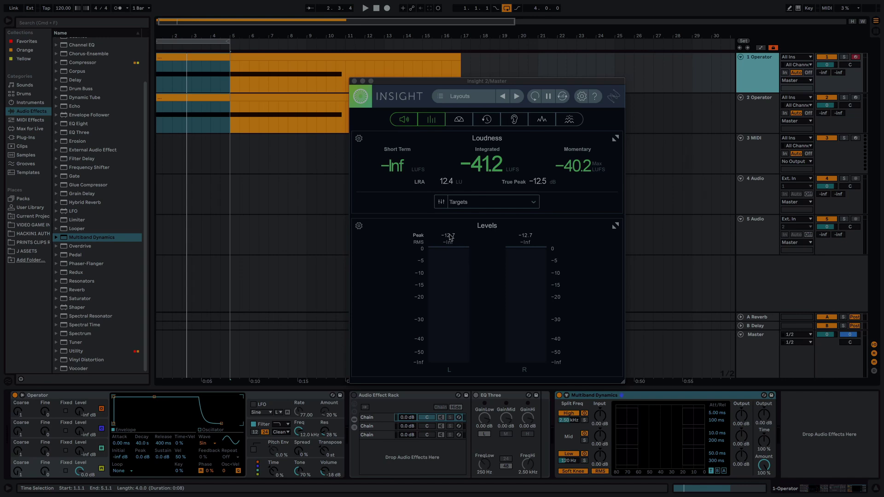
{"action": "key", "text": "space"}
{"action": "left_click", "coordinate": [474, 263]}
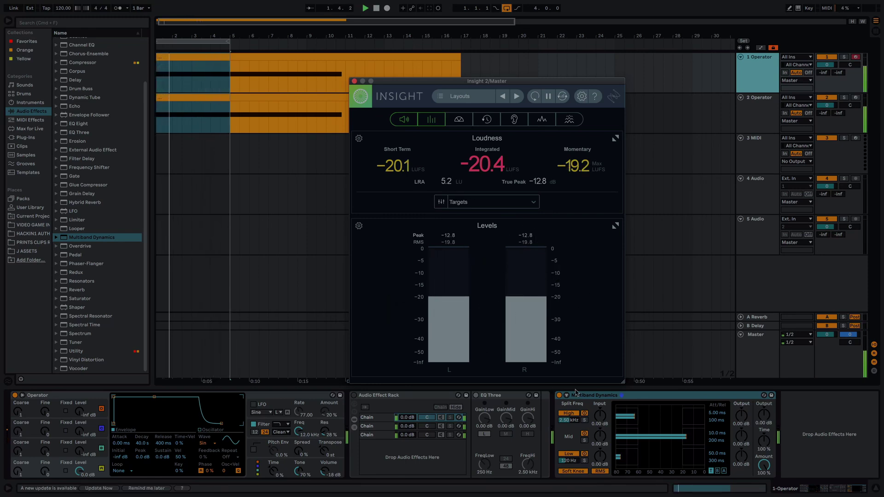
Turn off Multiband Dynamics and turn on the Audio Effect Rack on the 1 Operator track, and play the loop to compare levels
{"action": "key", "text": "space"}
{"action": "left_click", "coordinate": [575, 395]}
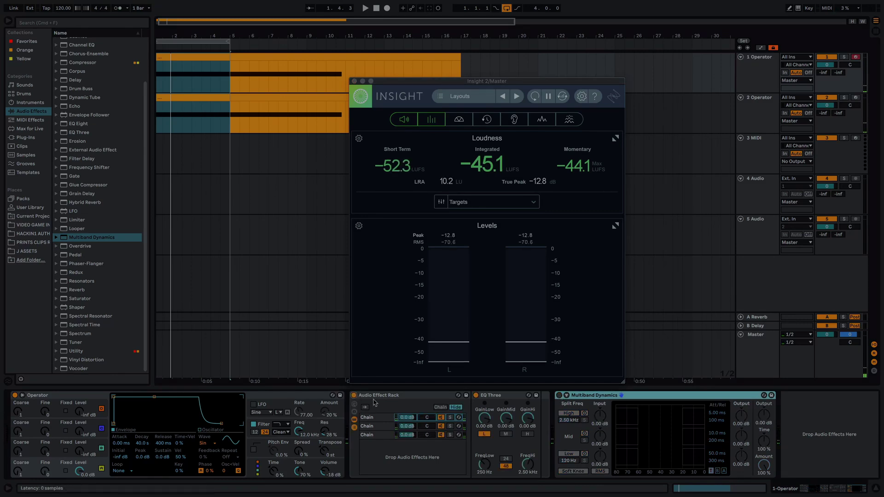
{"action": "key", "text": "space"}
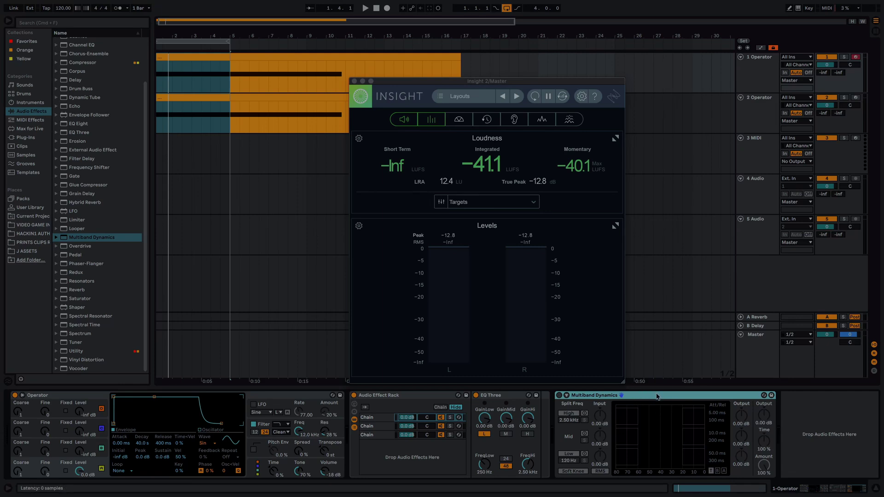
Copy Multiband Dynamics from the 1 Operator track to the 2 Operator track ahead of the Utility, and turn it on
{"action": "left_click", "coordinate": [765, 117]}
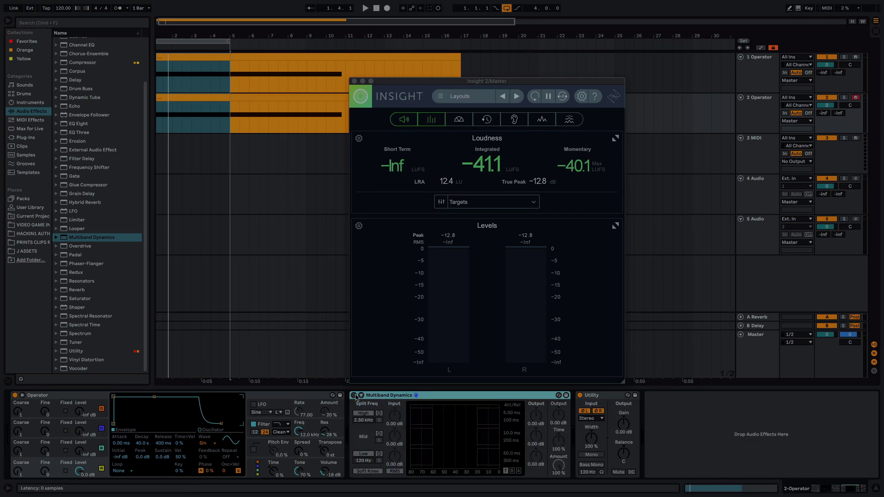
{"action": "left_click", "coordinate": [769, 75]}
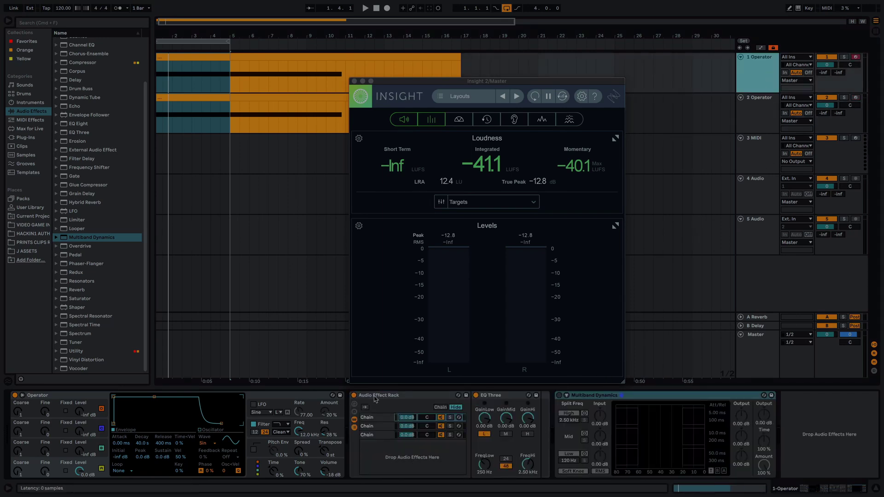
On the 1 Operator track, turn on Multiband Dynamics and turn off the Audio Effect Rack, and play the loop
{"action": "left_click", "coordinate": [561, 409]}
{"action": "left_click", "coordinate": [560, 396]}
{"action": "key", "text": "space"}
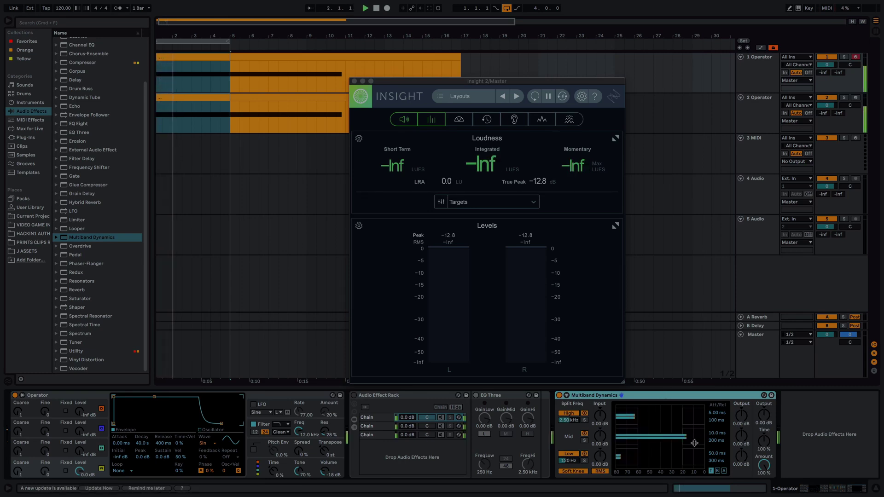
Delete Multiband Dynamics from the 2 Operator and 1 Operator tracks, and turn on the Audio Effect Rack on the 1 Operator track
{"action": "left_click_drag", "start_coordinate": [694, 438], "coordinate": [695, 409]}
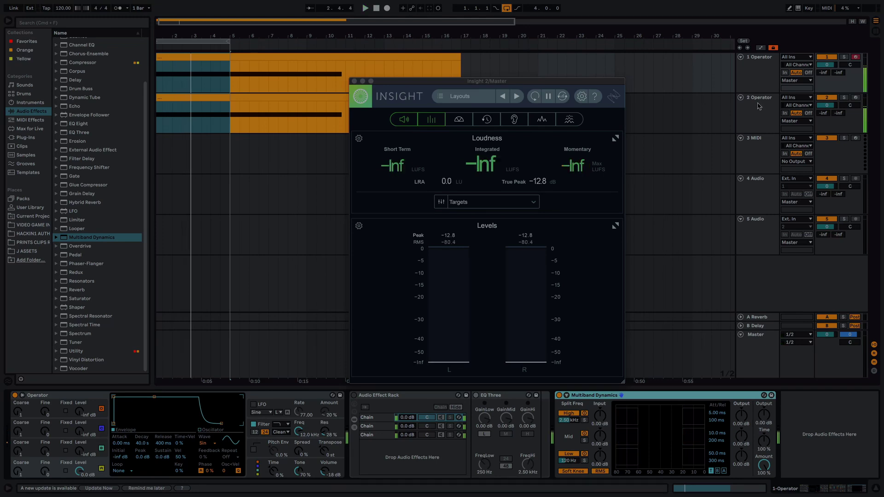
{"action": "left_click", "coordinate": [702, 124]}
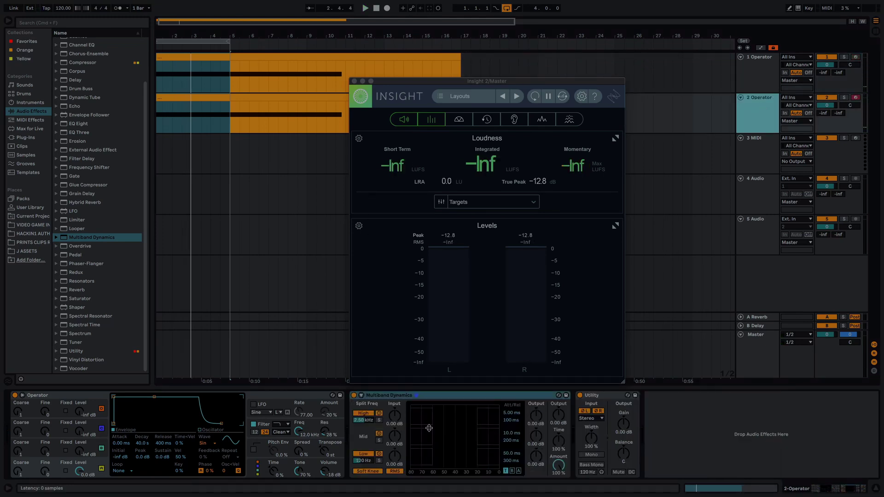
{"action": "left_click", "coordinate": [454, 402]}
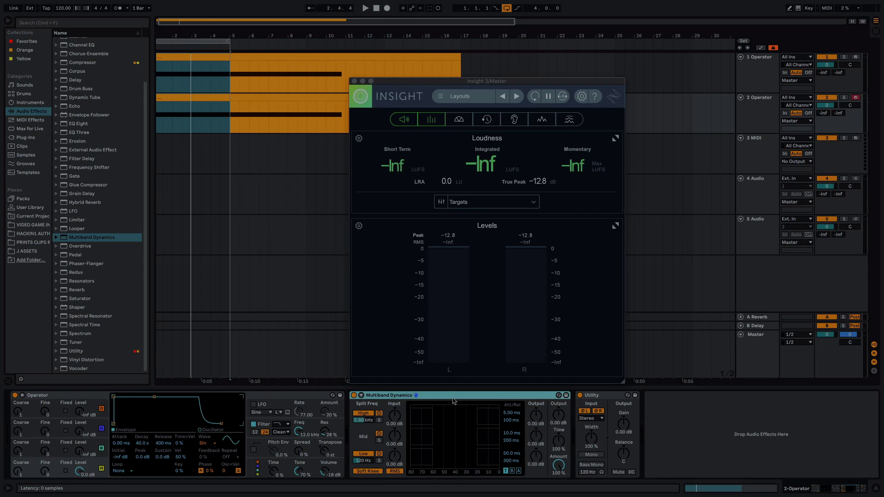
{"action": "key", "text": "Delete"}
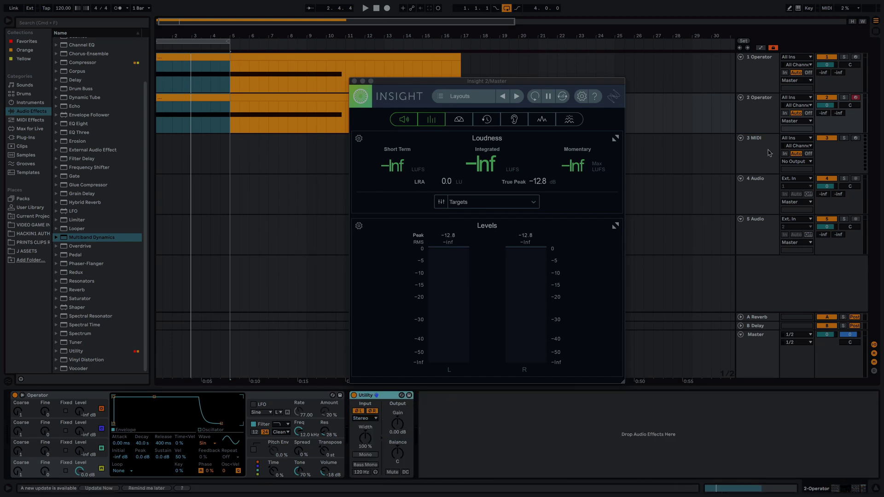
{"action": "left_click", "coordinate": [750, 81]}
{"action": "left_click", "coordinate": [639, 398]}
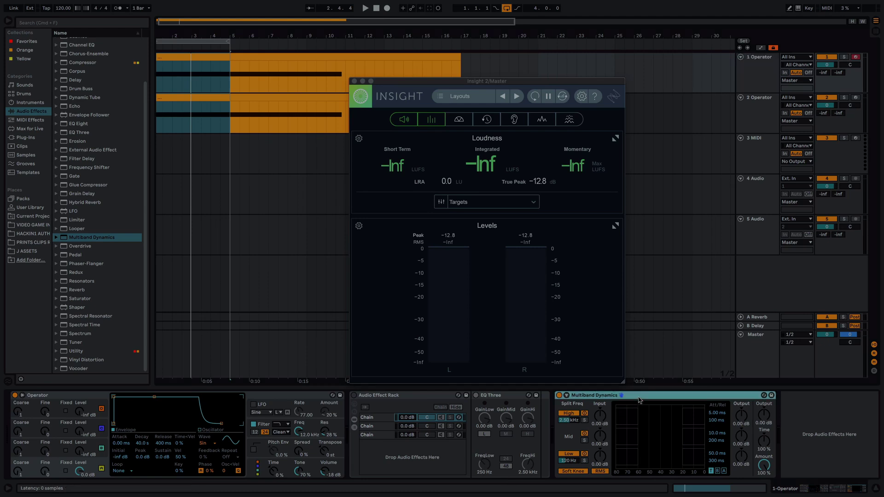
{"action": "key", "text": "Delete"}
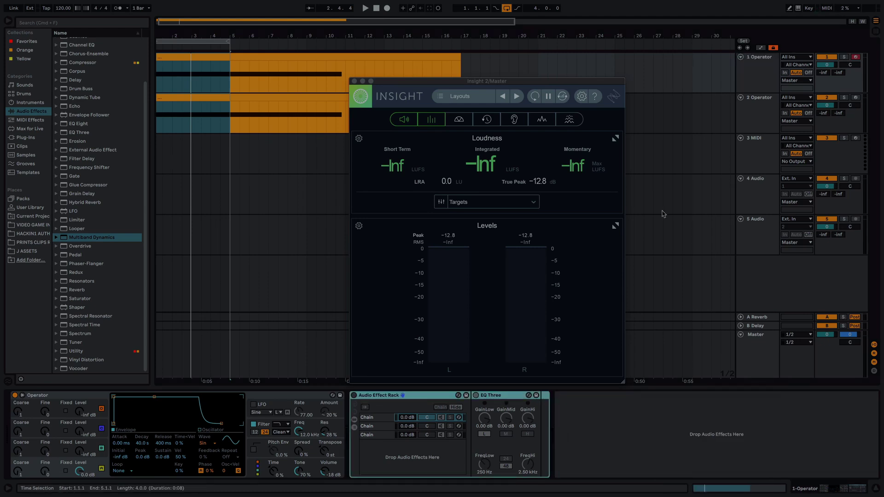
{"action": "left_click", "coordinate": [354, 396]}
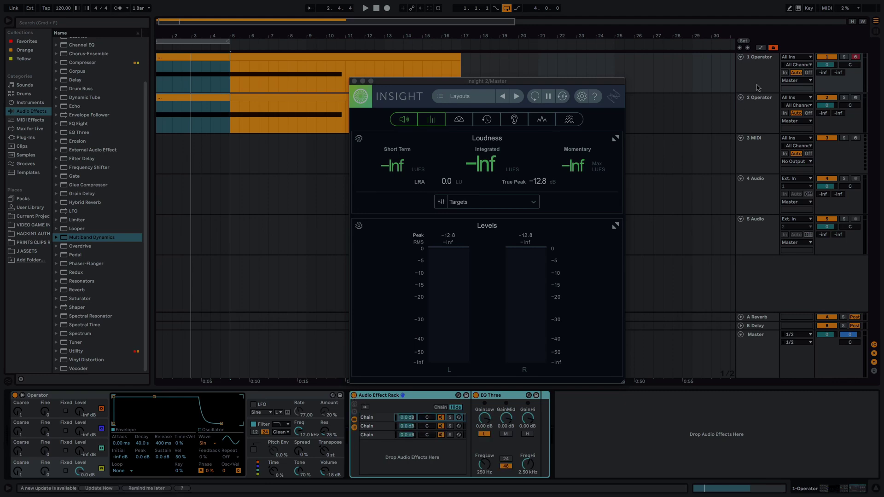
Rename the 1 Operator track as TEST and the 2 Operator track as NULL
{"action": "left_click", "coordinate": [757, 87]}
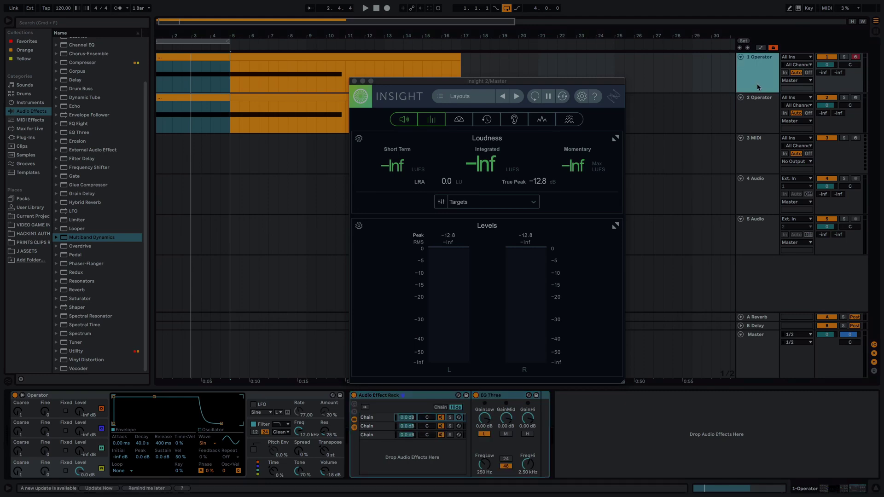
{"action": "left_click", "coordinate": [756, 114]}
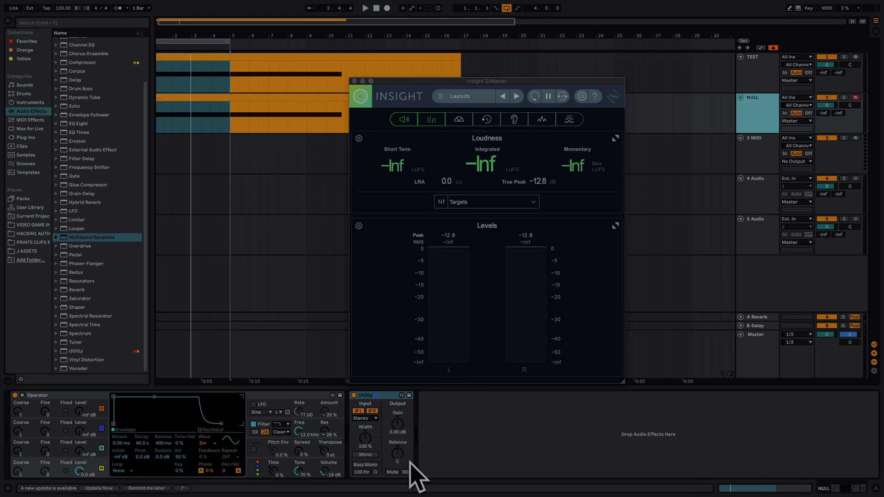
Select the Audio Effect Rack on the TEST track
{"action": "left_click", "coordinate": [752, 87]}
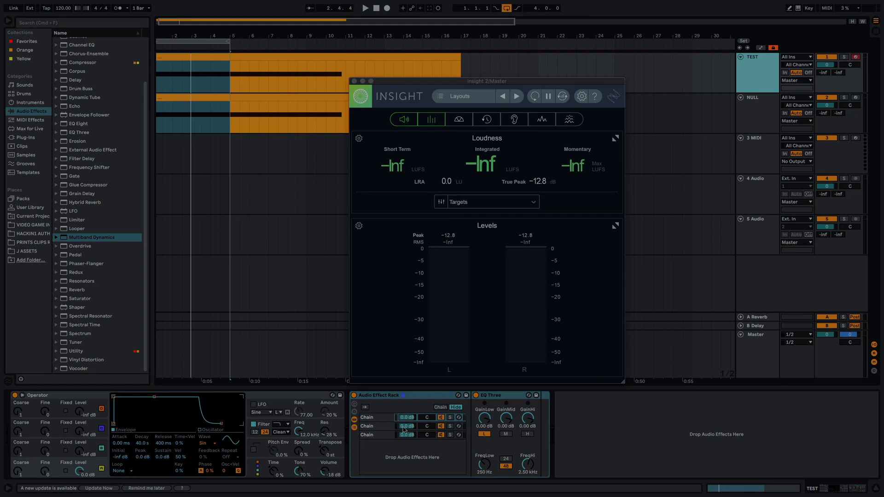
{"action": "left_click", "coordinate": [416, 398]}
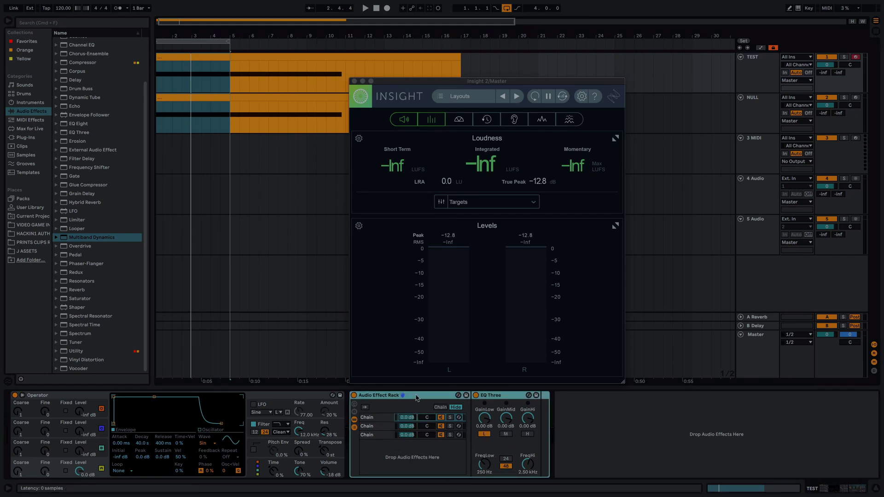